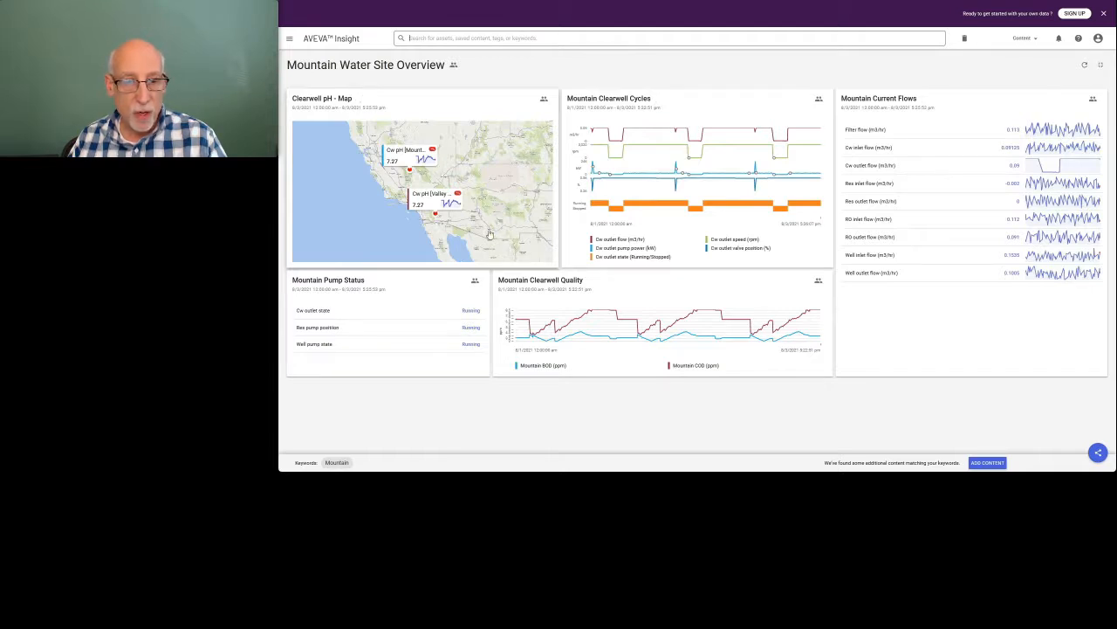
Open the Mountain Current Flows content and view its data as a Line Chart and as a Summary Grid
left_click(919, 207)
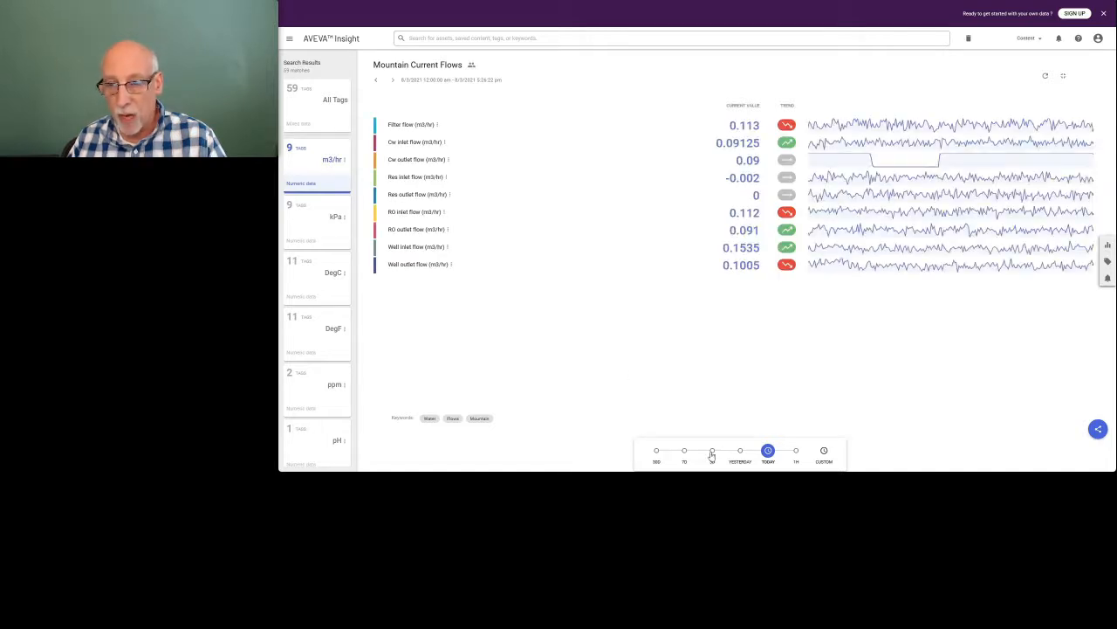
left_click(1108, 247)
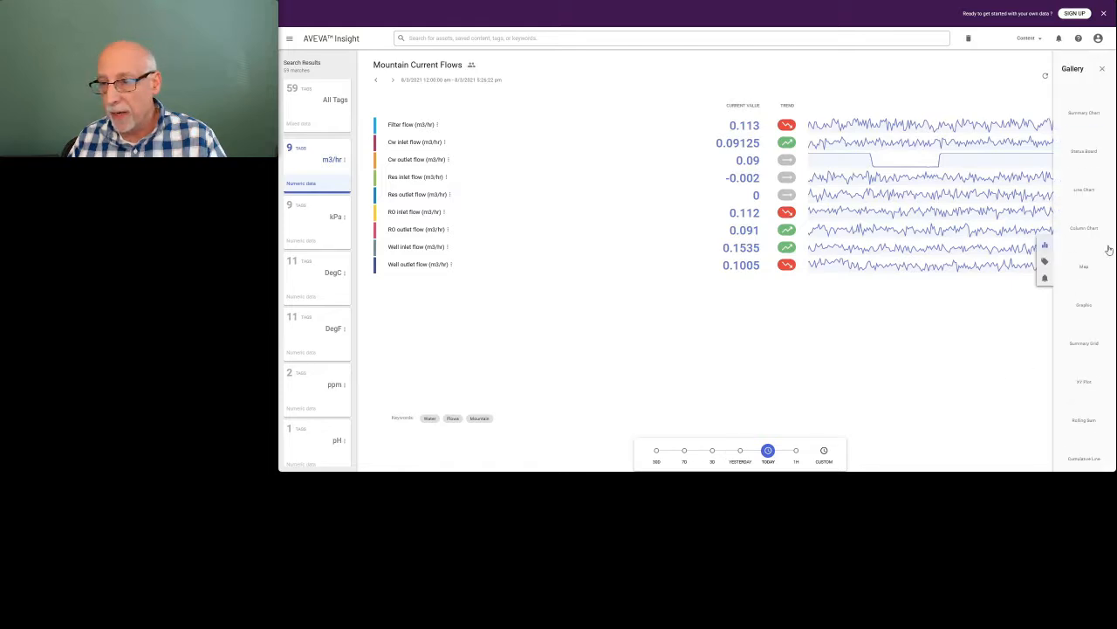
left_click(1080, 179)
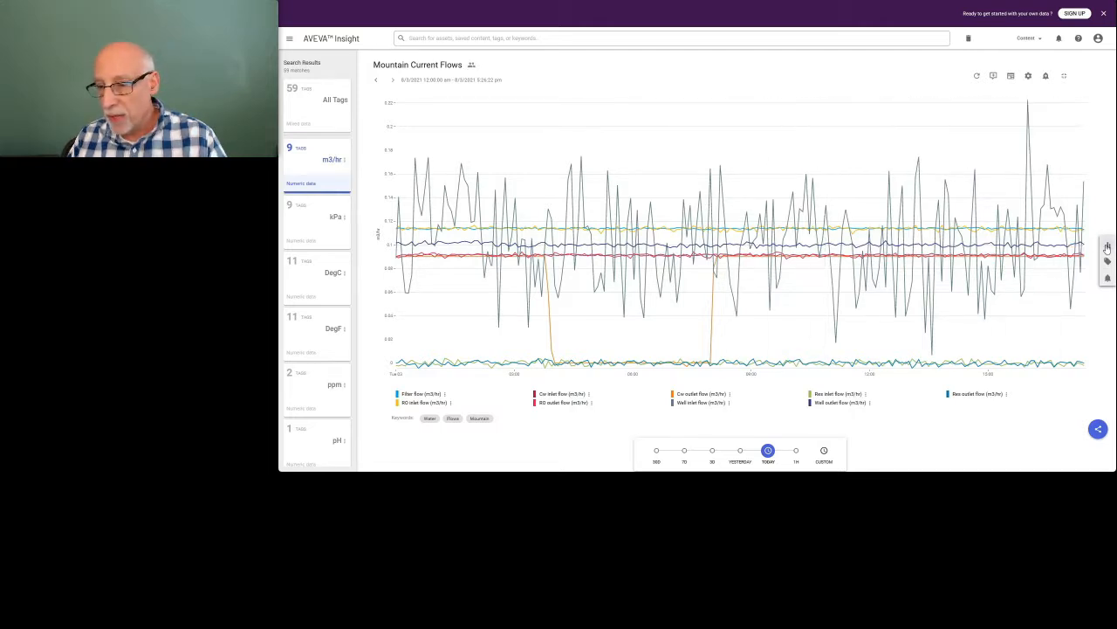
left_click(1107, 247)
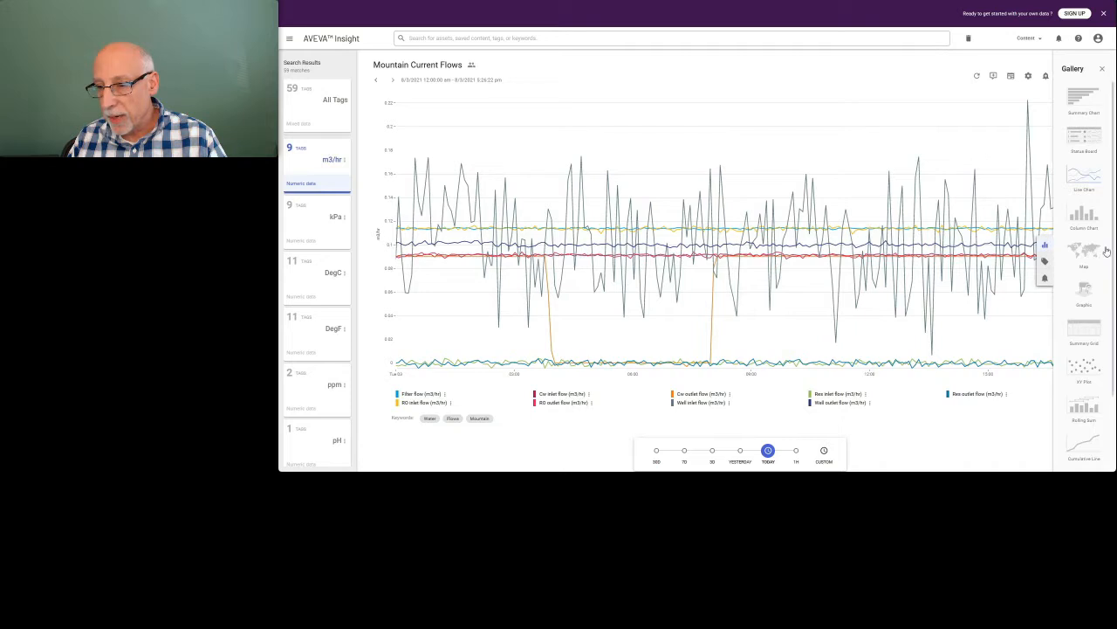
left_click(1088, 333)
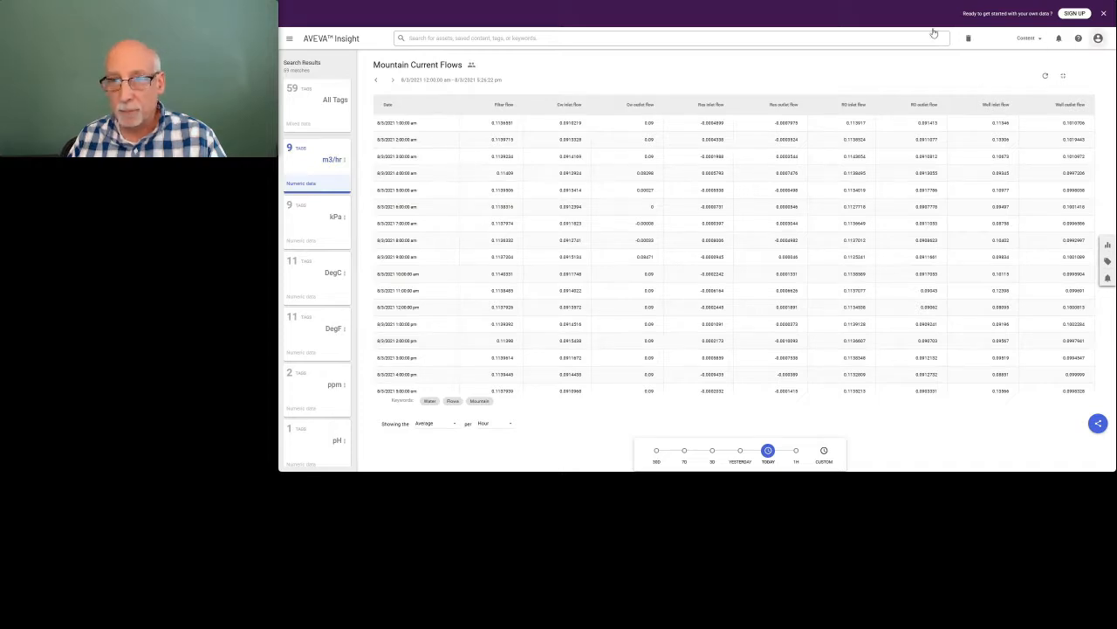
Dismiss the sign-up banner, exit full screen and close the browser window showing Mountain Current Flows
left_click_drag(796, 17, 802, 54)
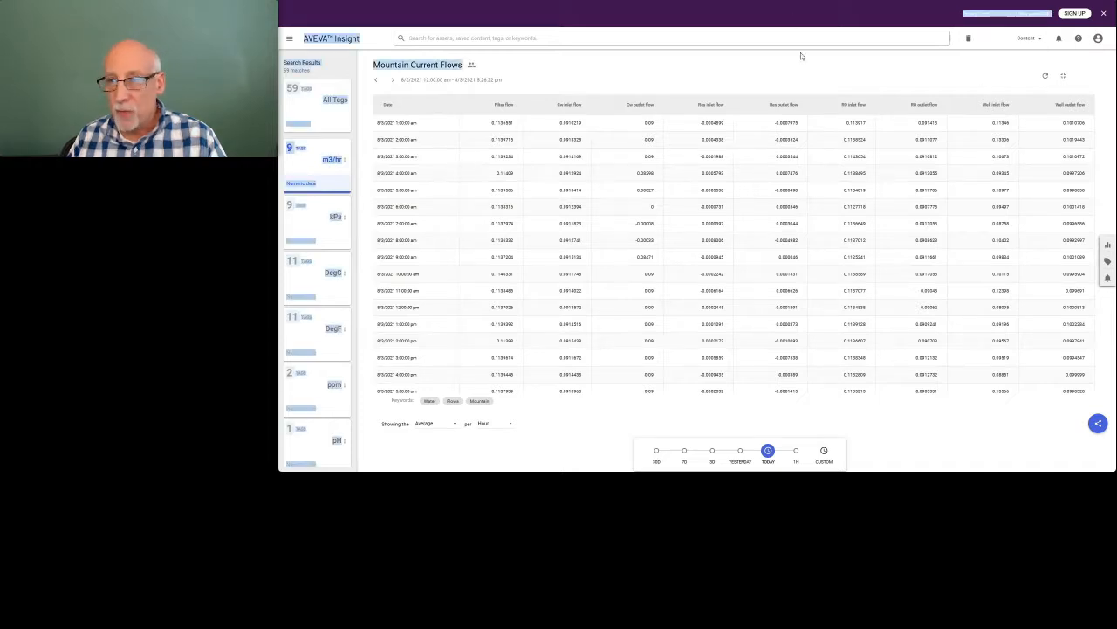
left_click(1104, 14)
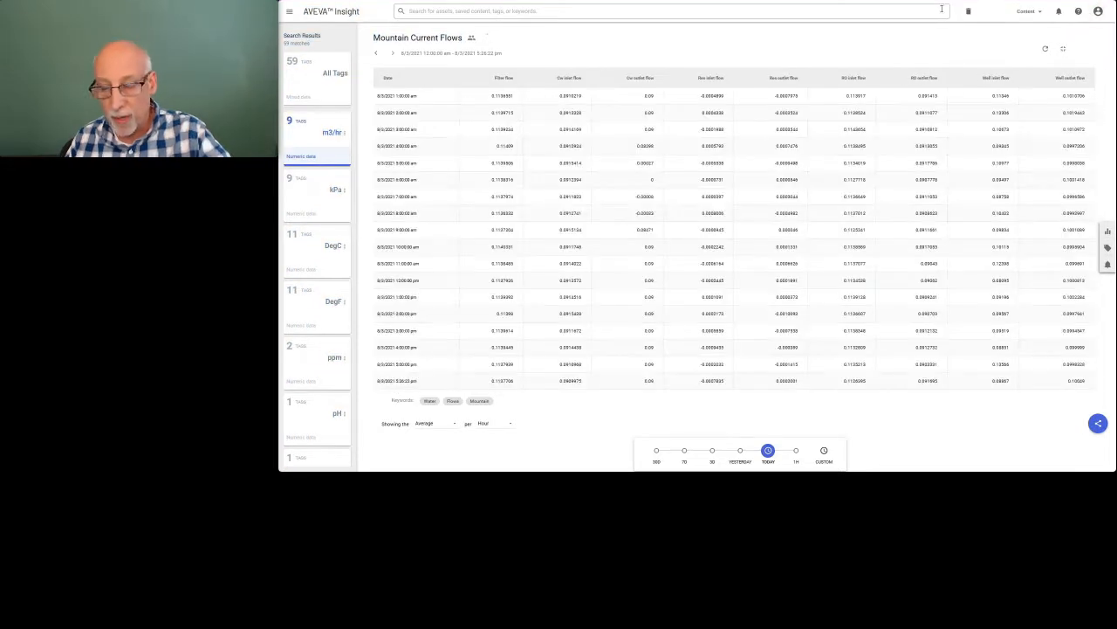
key("F11")
double_click(914, 19)
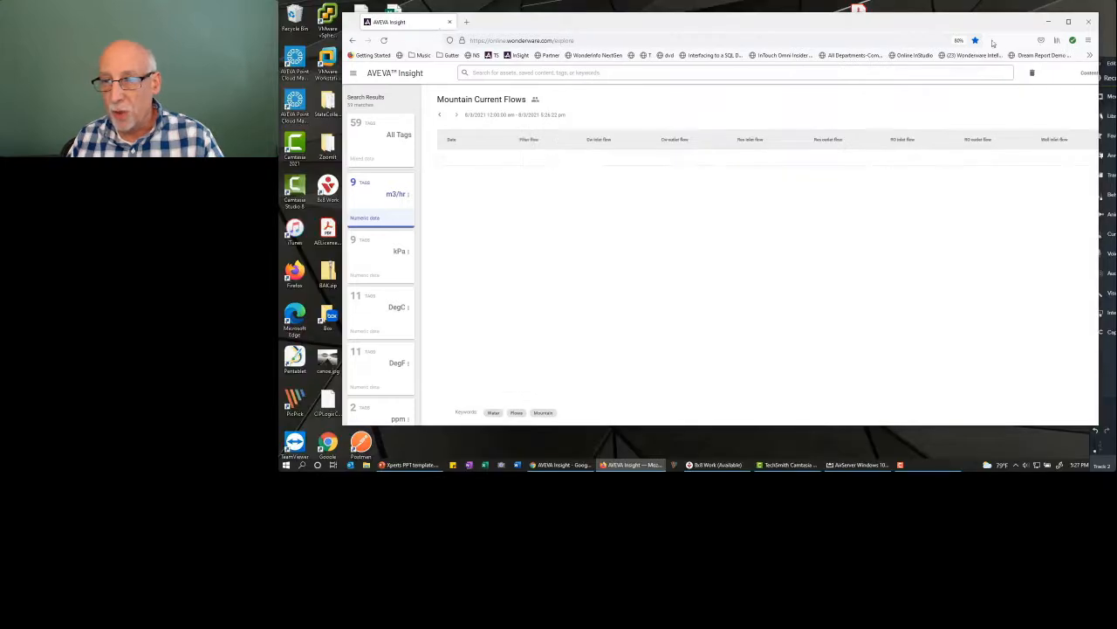
left_click(1082, 24)
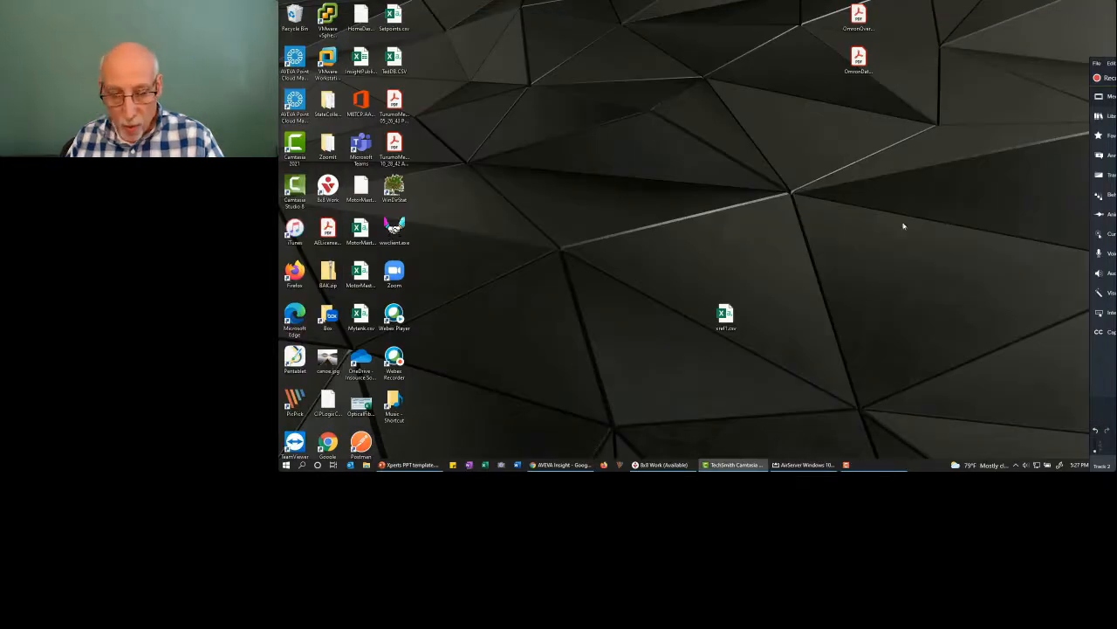
Switch to the Google Chrome window with AVEVA Insight - WonderBrew and maximize it
left_click(563, 465)
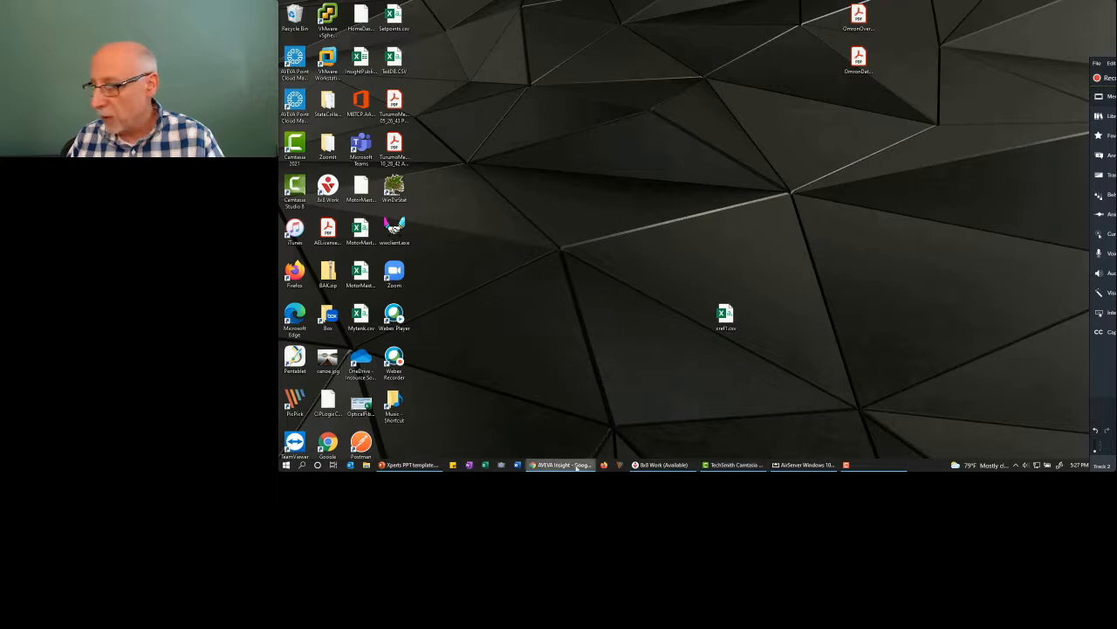
left_click_drag(1083, 253, 481, 29)
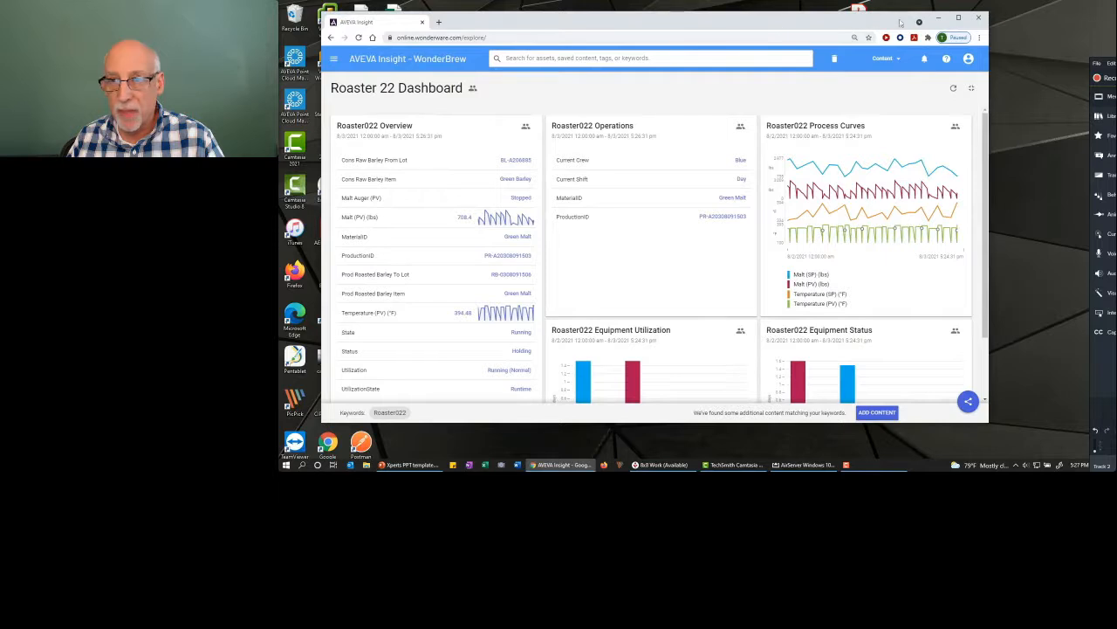
left_click(959, 19)
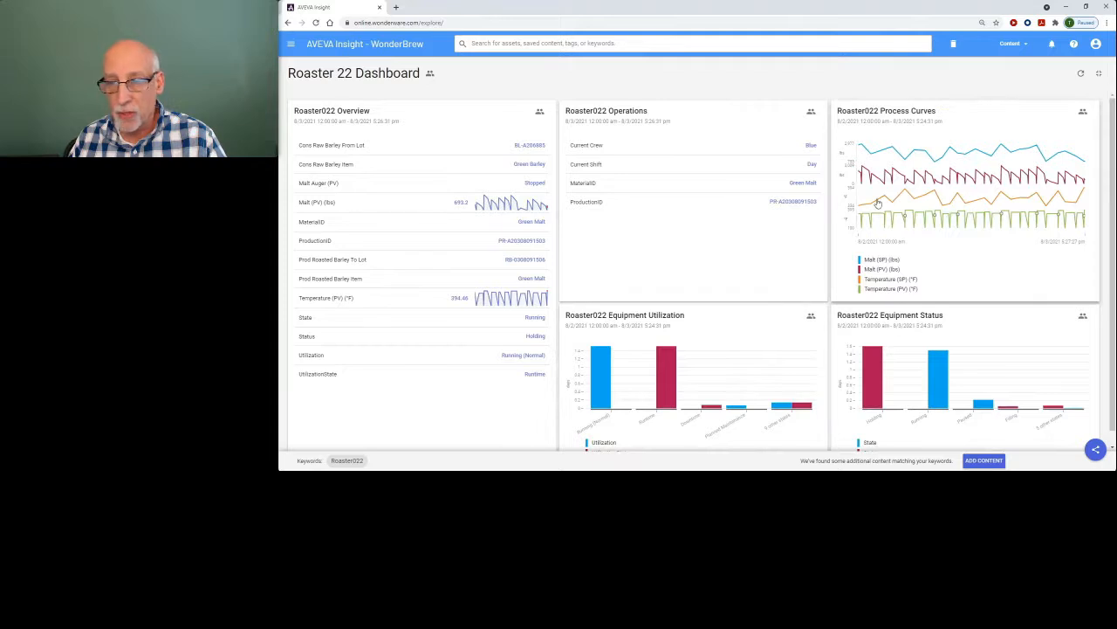
Open Roaster022 Process Curves from the dashboard, set its time range to Today and display it as a Status Board
left_click(878, 203)
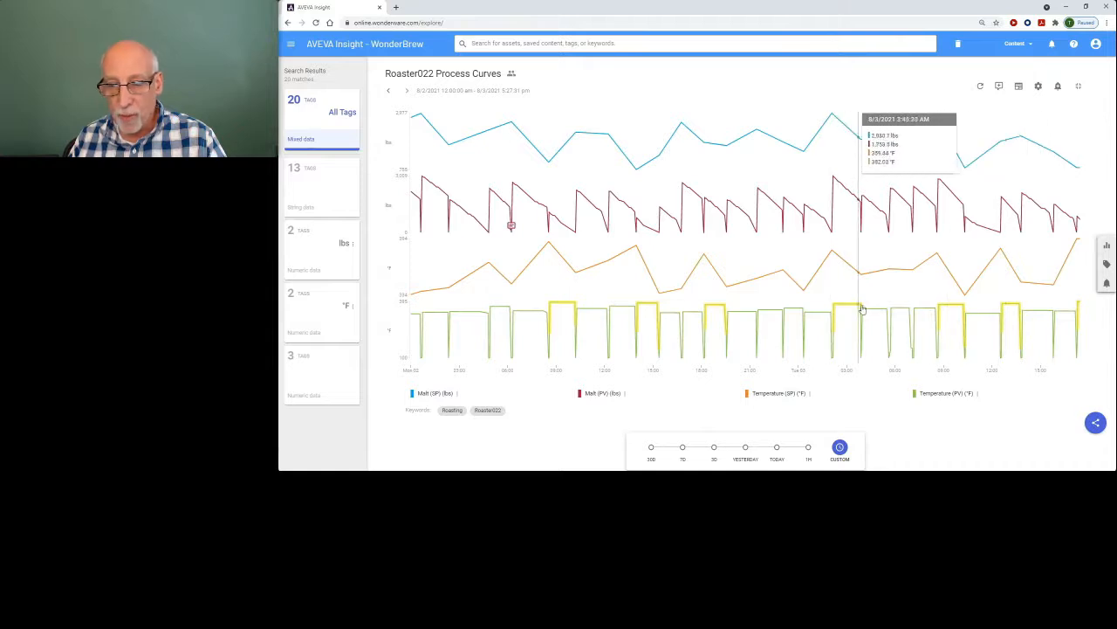
left_click(777, 448)
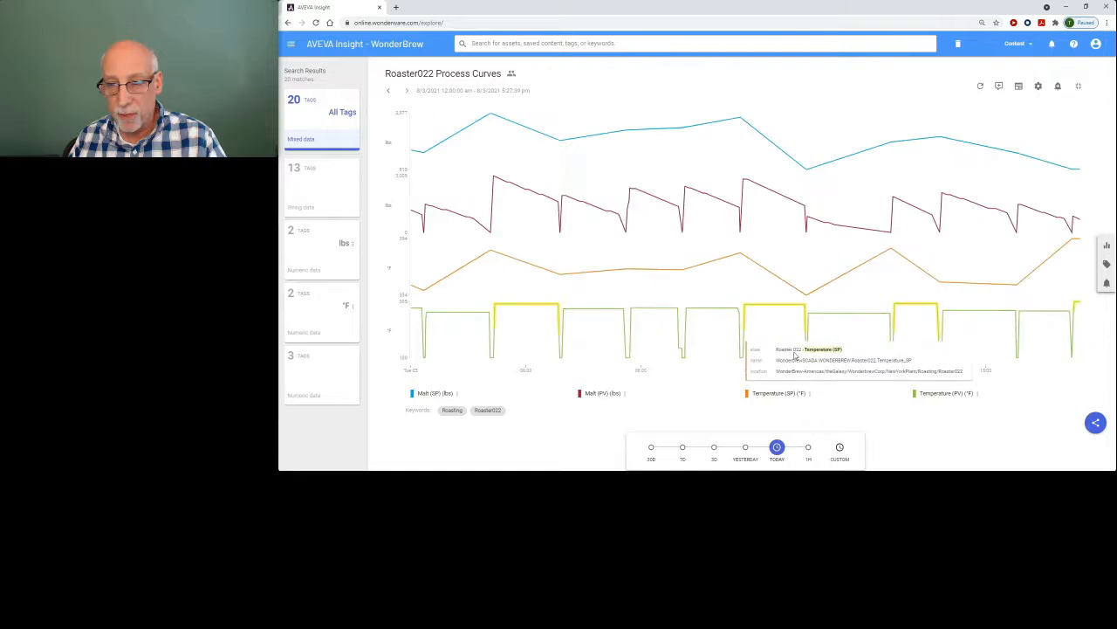
left_click(1107, 248)
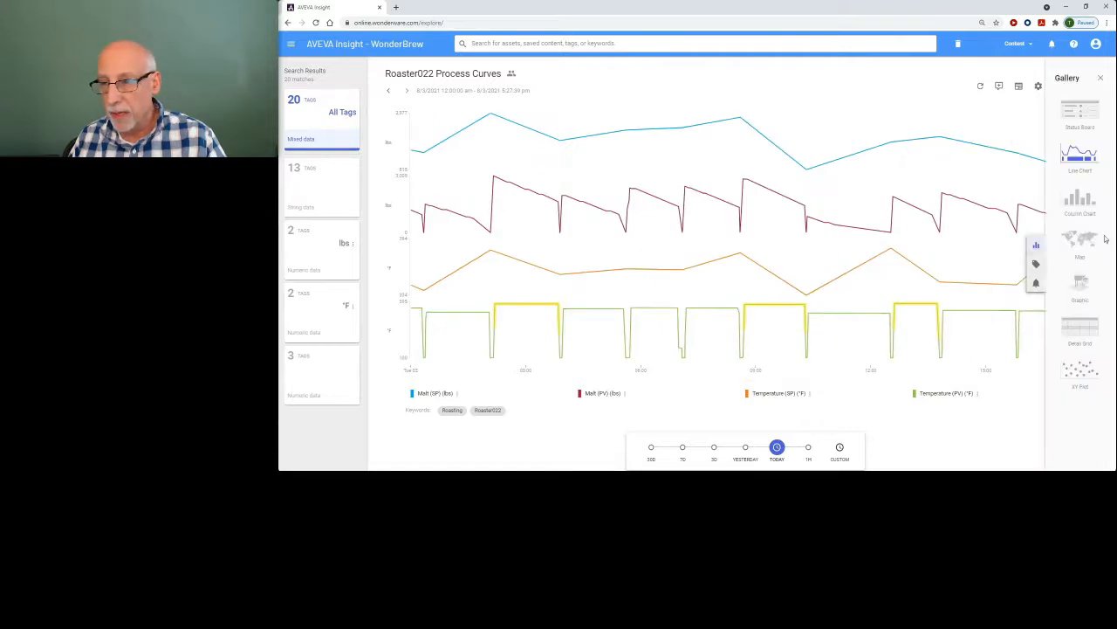
left_click(1079, 118)
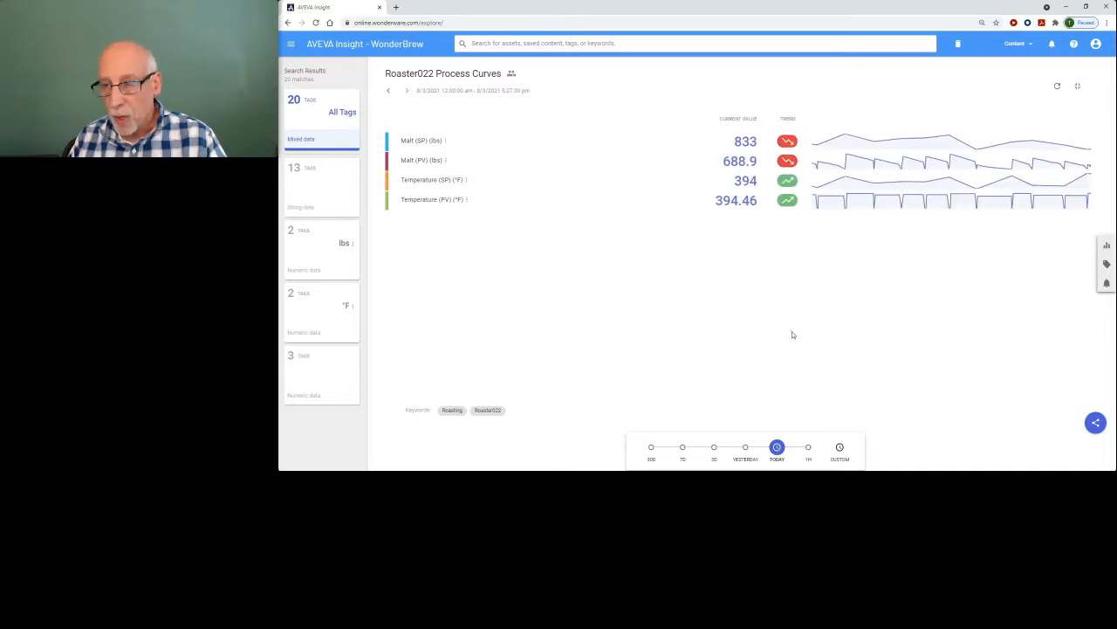
Open the saved Process Equipment dashboard and examine its Bottle Line 001 - Performance graphic
left_click(1012, 45)
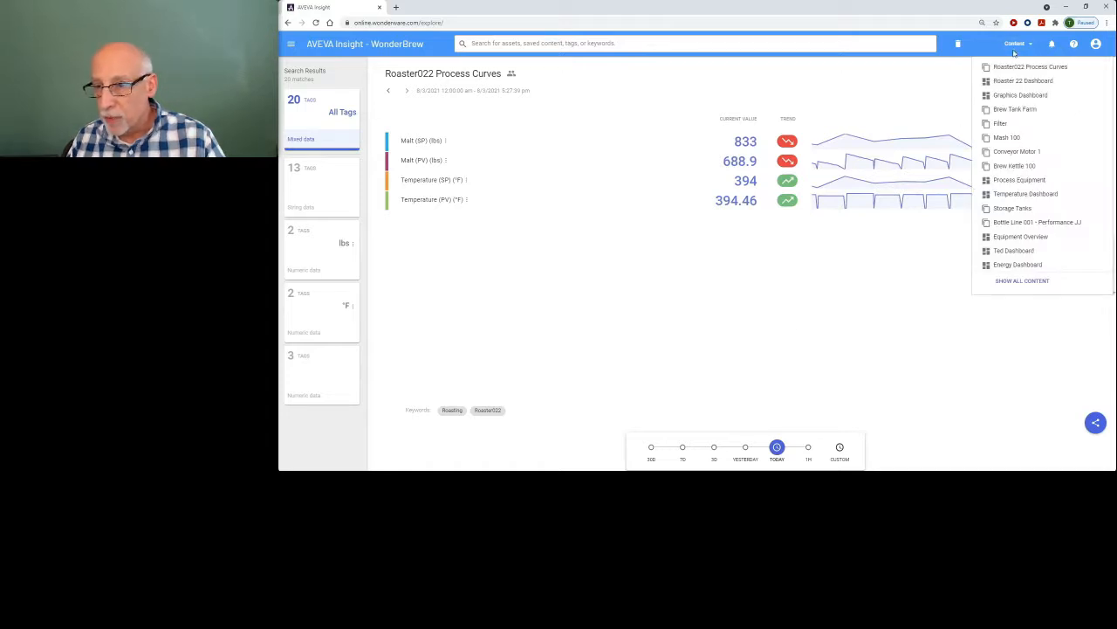
left_click(1021, 180)
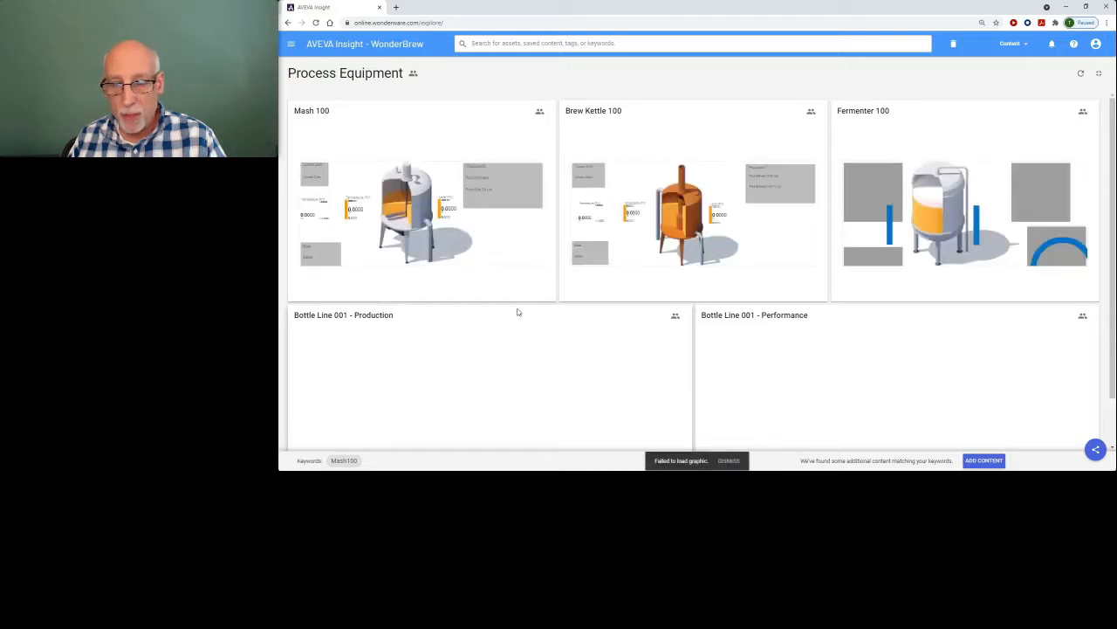
left_click(799, 367)
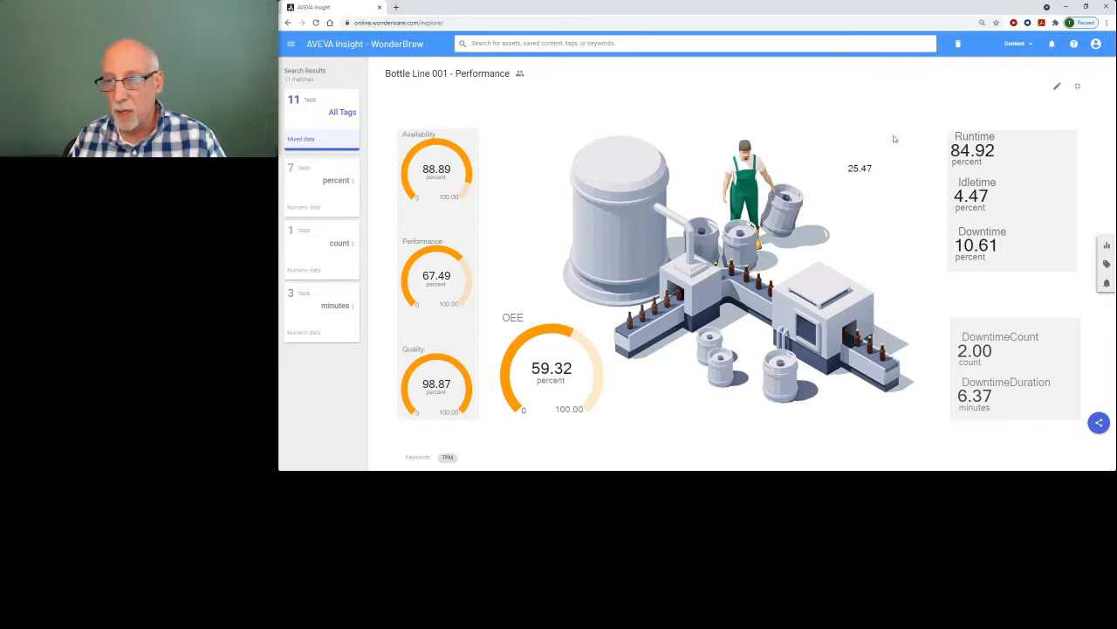
Clear the displayed content and open the saved Filter graphic
left_click(957, 45)
left_click(1013, 44)
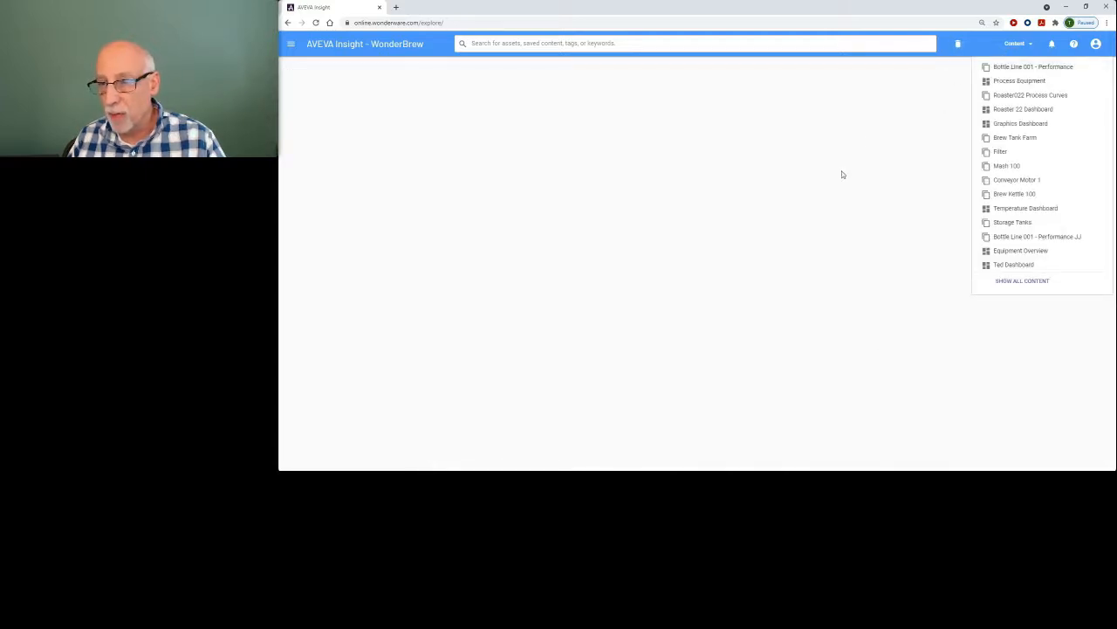
left_click(998, 152)
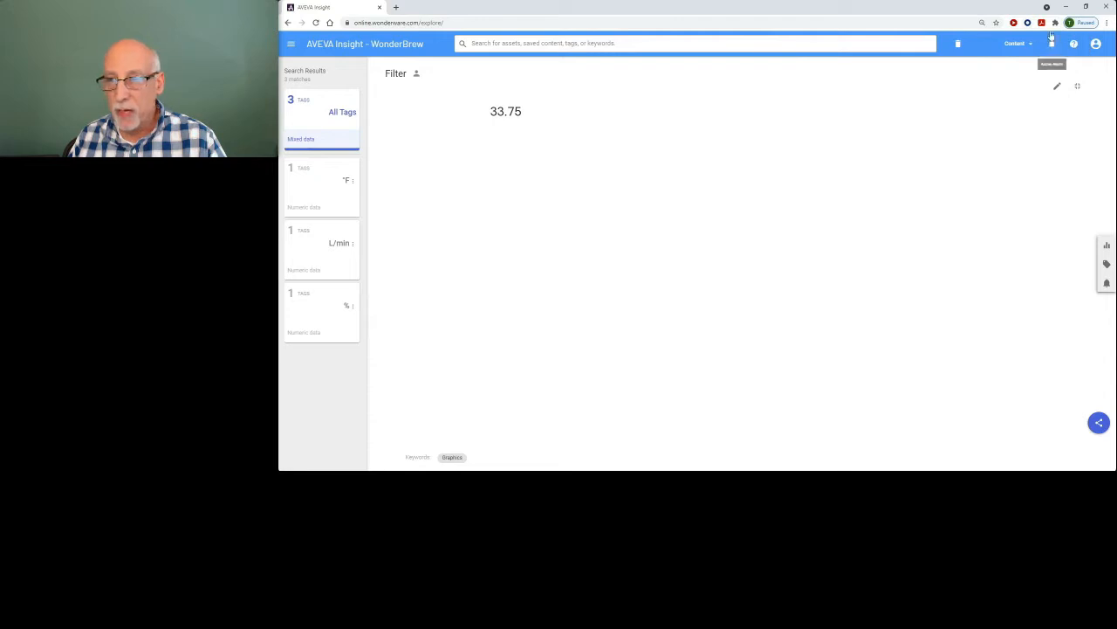
Switch to the Xperts PPT template in PowerPoint, present from the current wind turbine slide through the next one, and minimize it
left_click(1065, 8)
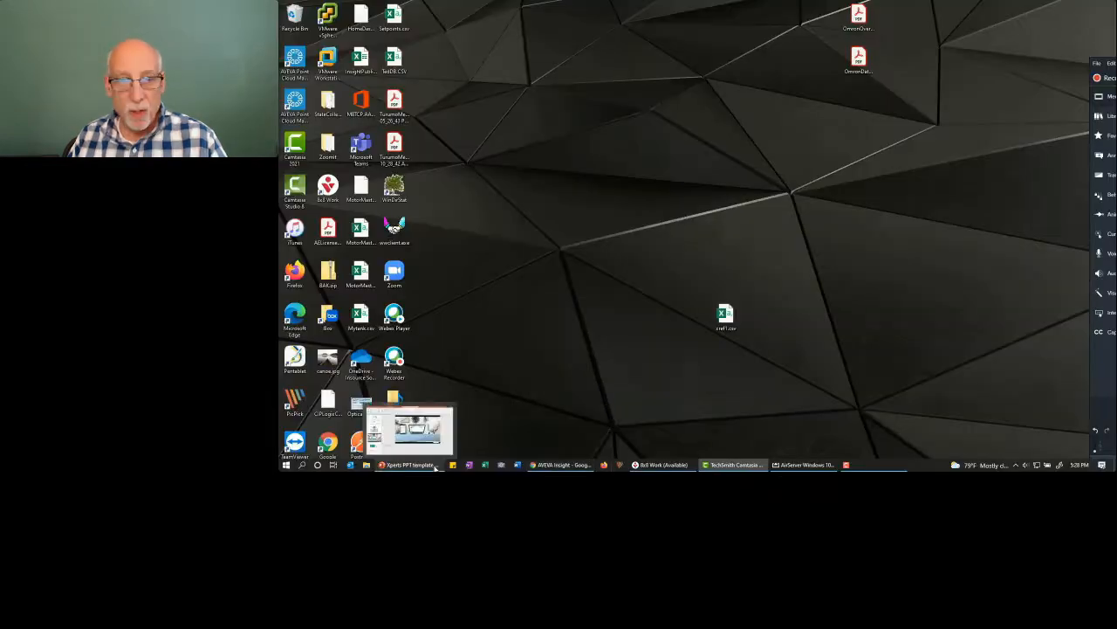
left_click(407, 465)
left_click(402, 369)
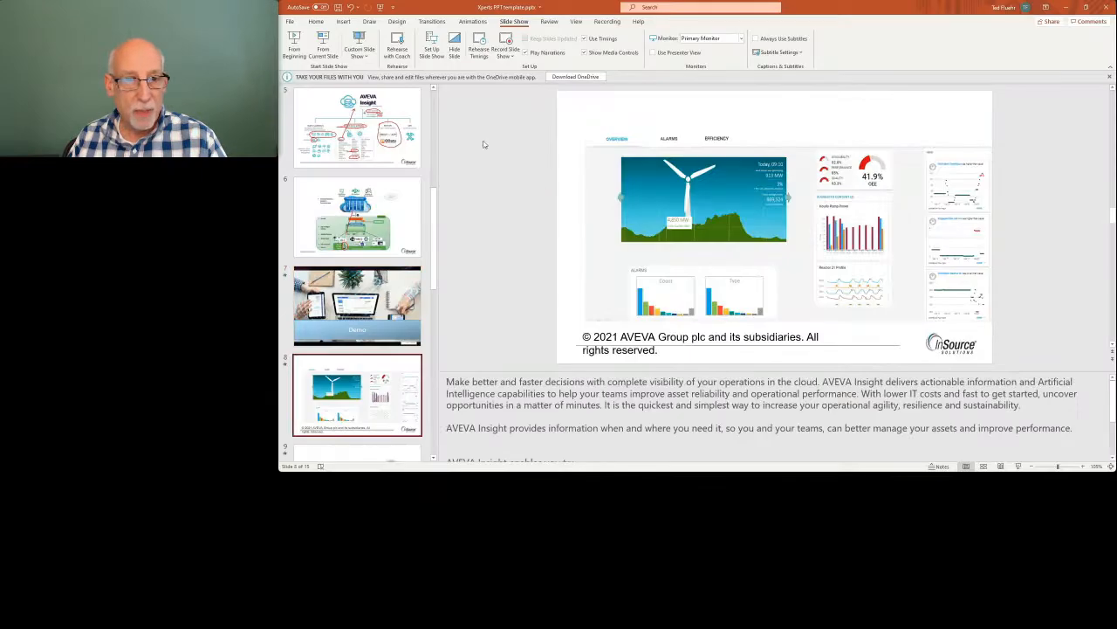
left_click(323, 46)
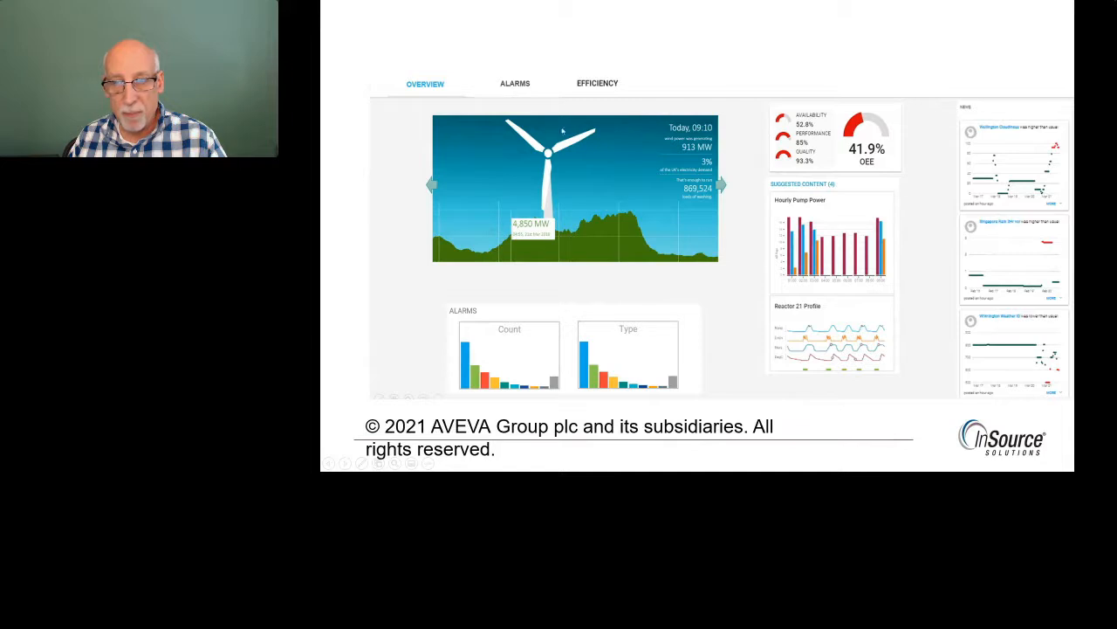
left_click(576, 226)
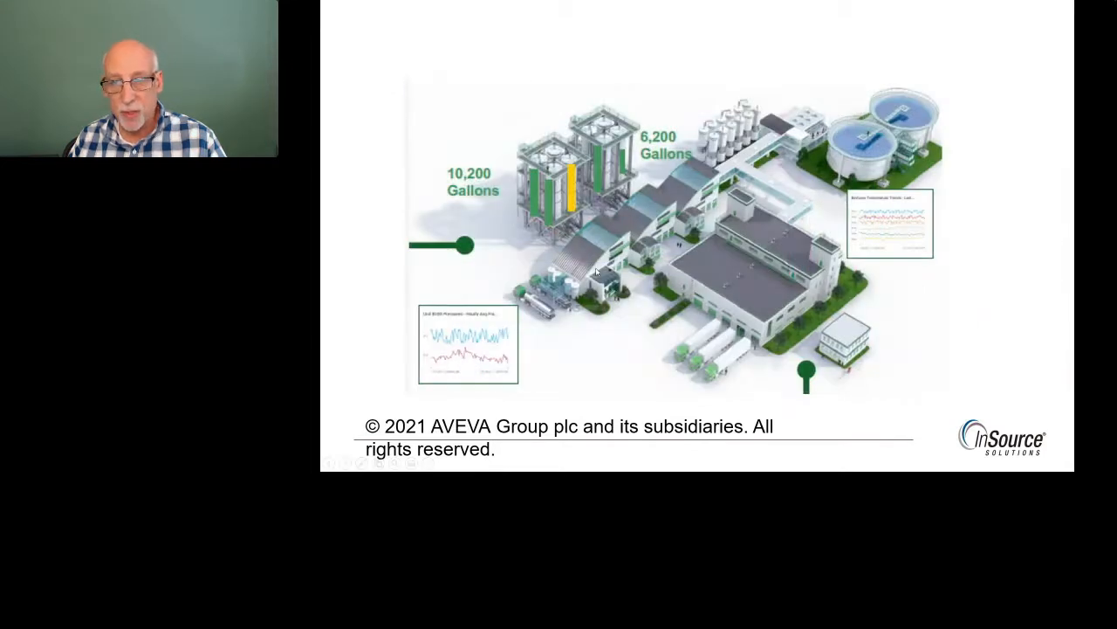
key("Escape")
left_click(1066, 7)
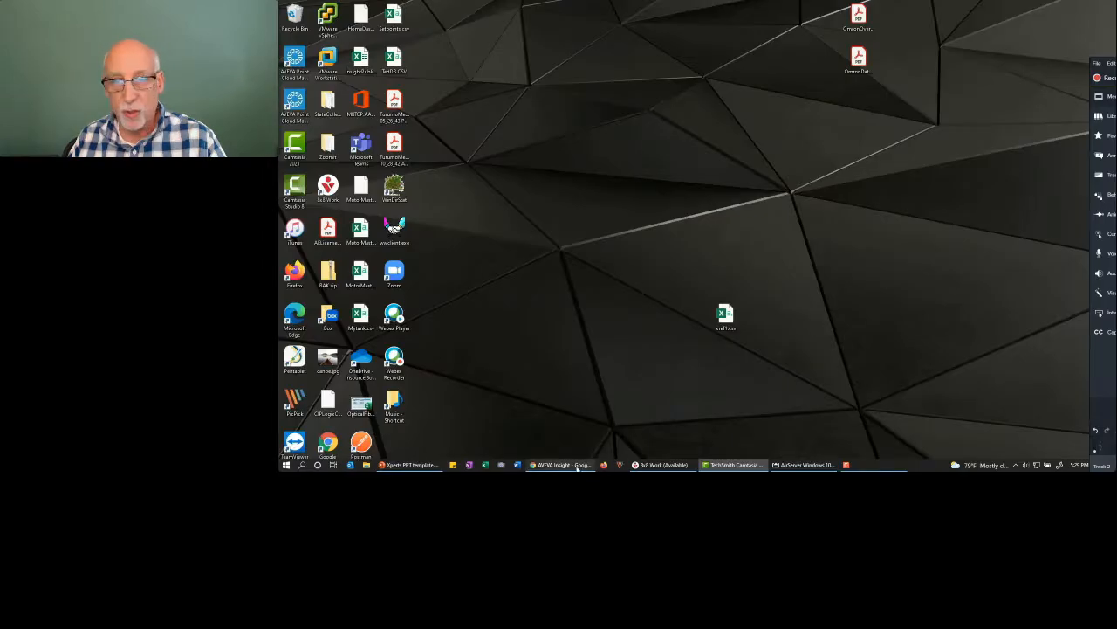
Edit the Filter graphic in AVEVA Insight, using Filter.jpg as its background image and a size of 11 wide by 9 high
left_click(561, 464)
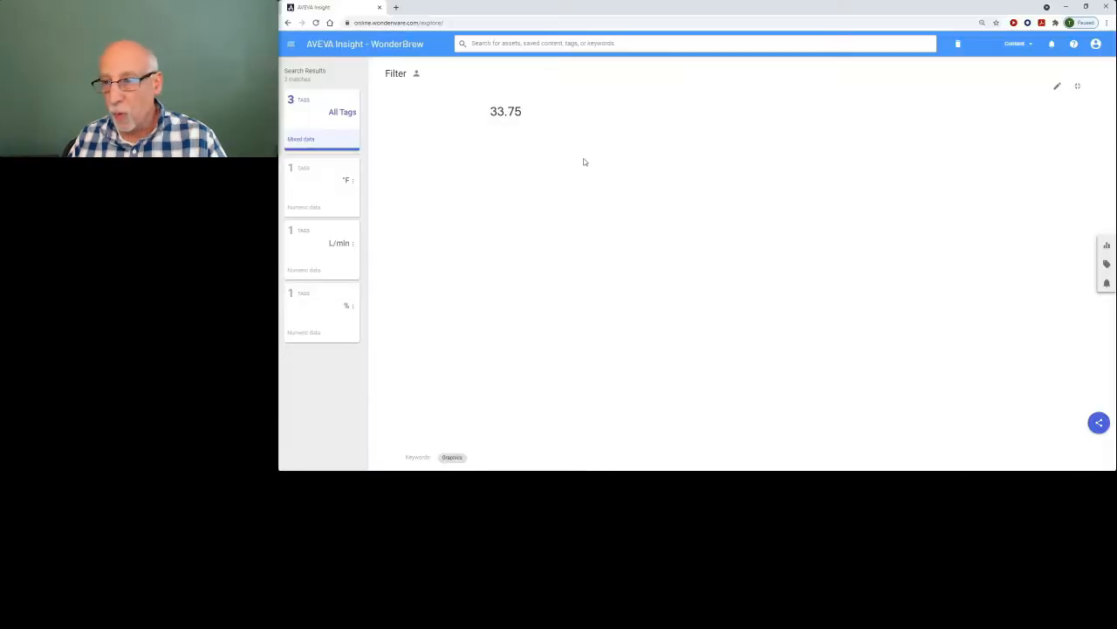
left_click(1055, 88)
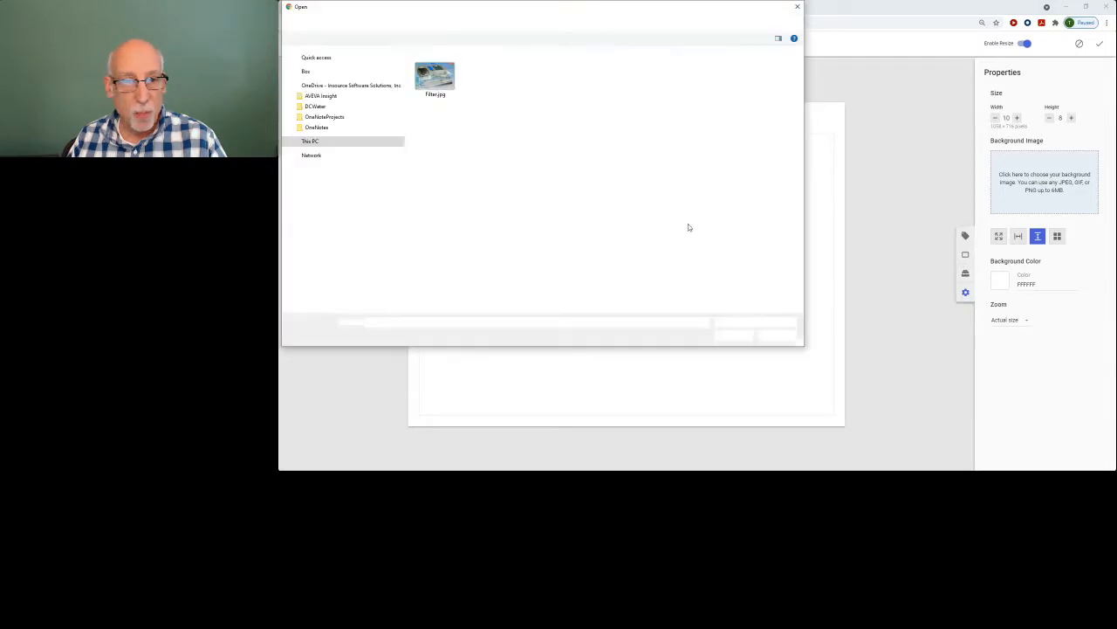
double_click(446, 85)
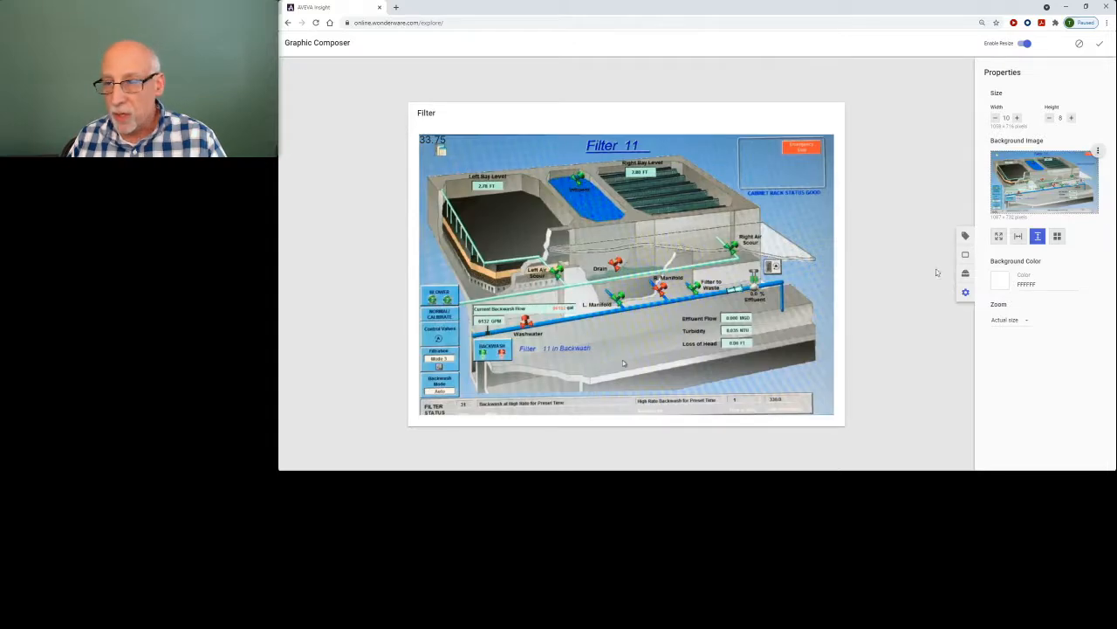
left_click(1016, 117)
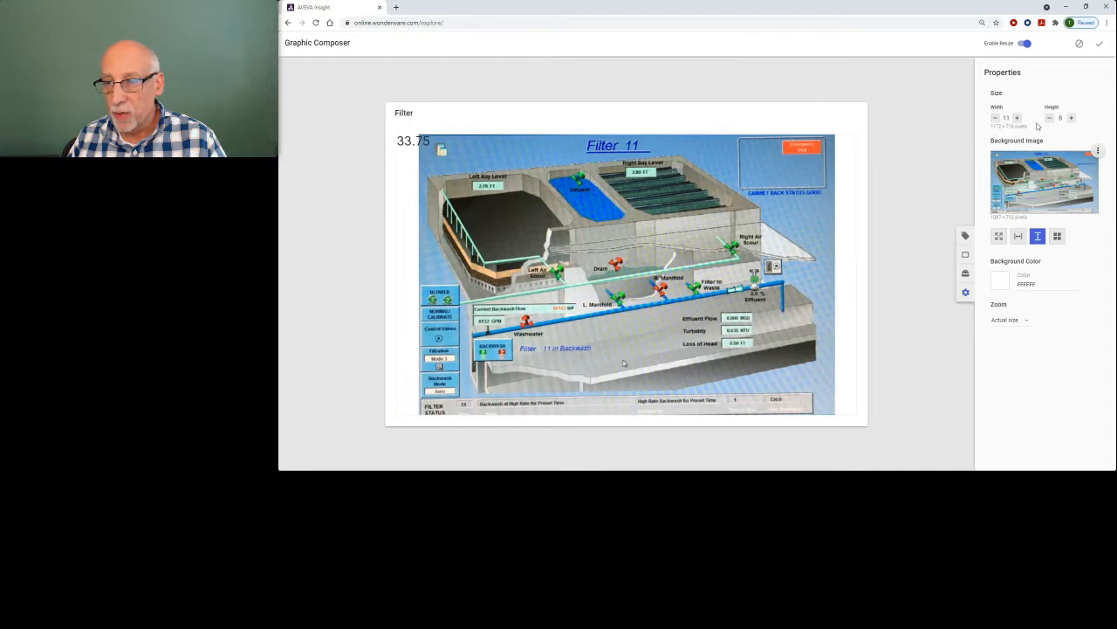
left_click(1071, 118)
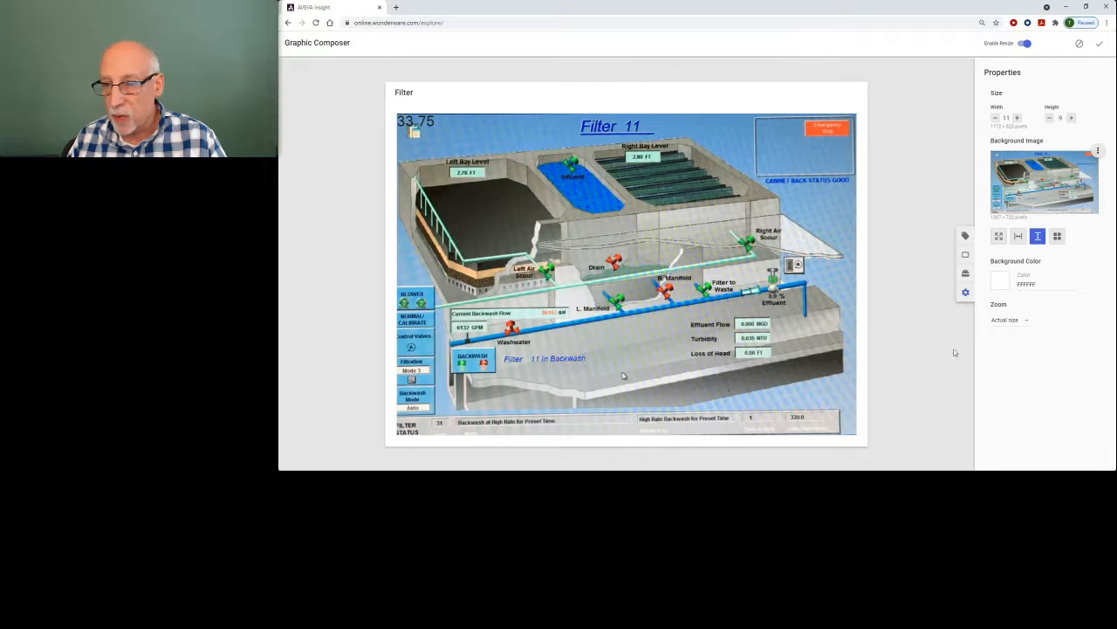
Place the Brew Kettle 100 - Level (PV) tag value on the graphic, just above the Left Bay Level label
left_click(966, 236)
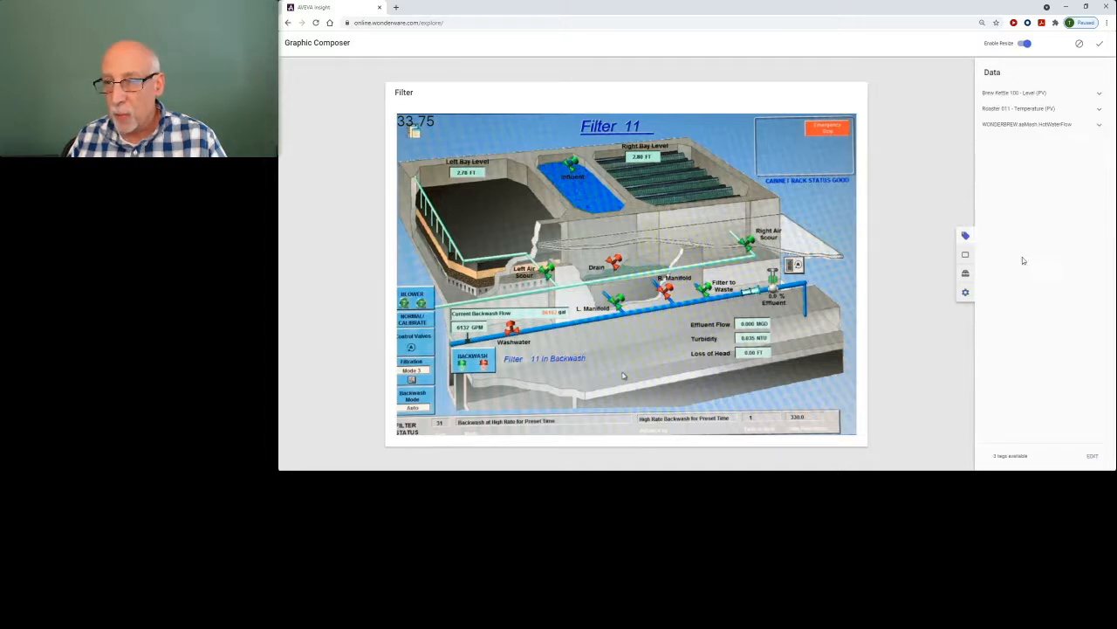
mouse_move(1010, 100)
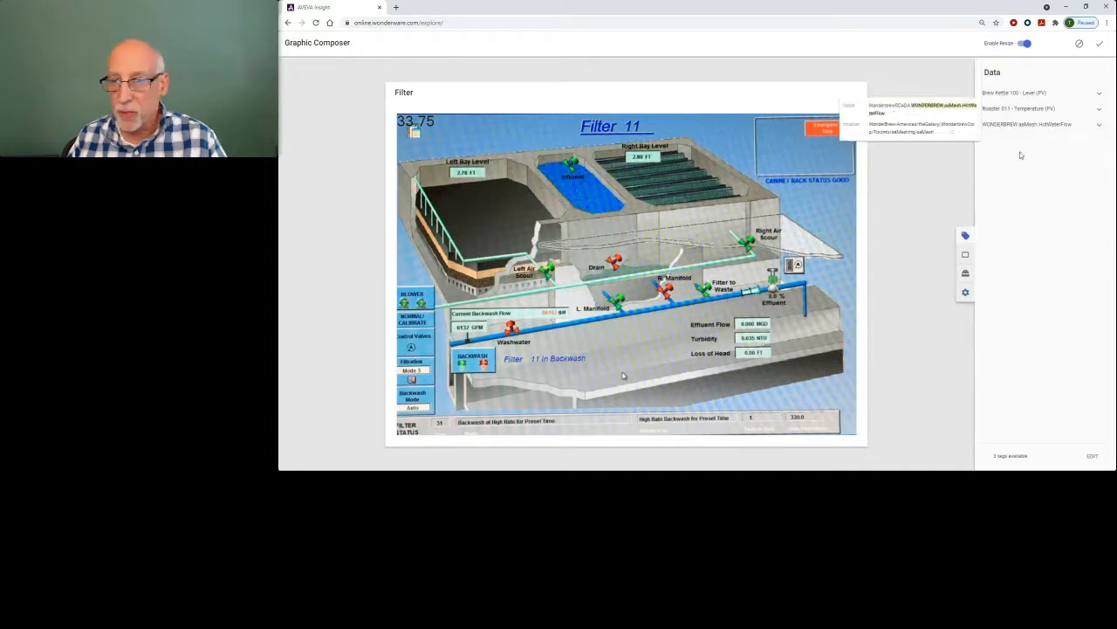
left_click_drag(1028, 98, 506, 155)
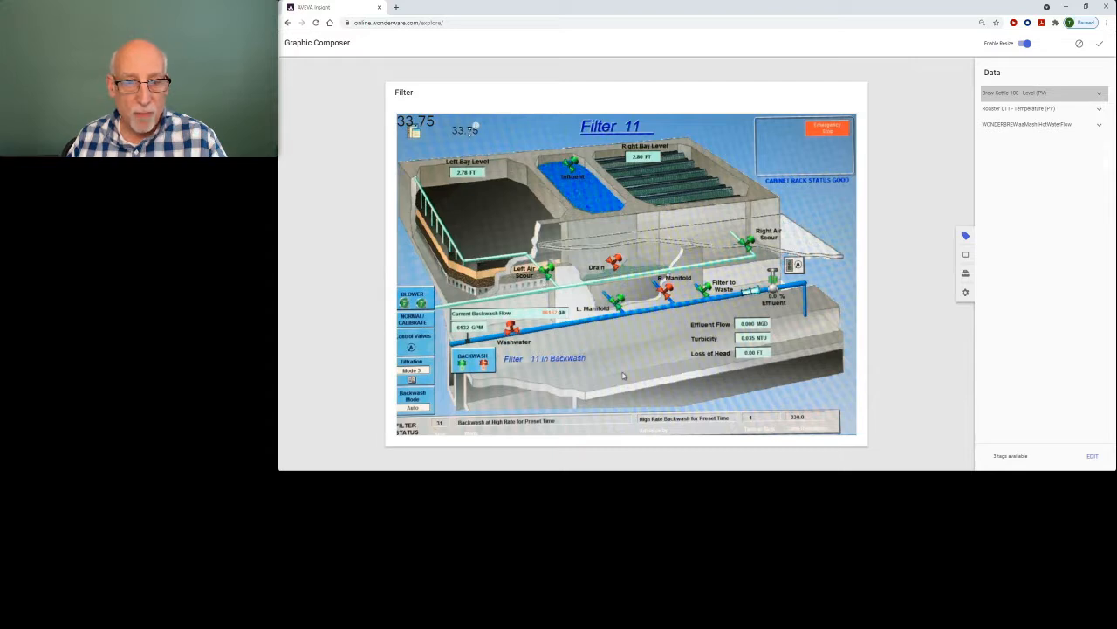
left_click_drag(468, 130, 470, 138)
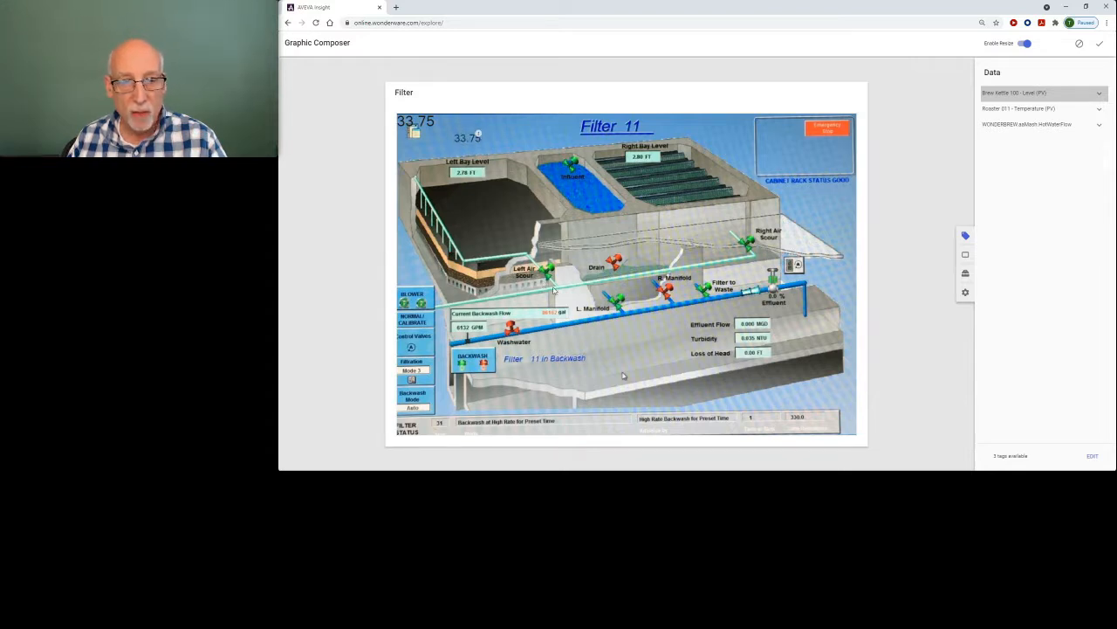
Add the Brew Kettle 100 - Level (PV) tag inside the dark left bay and change its graphic to a vertical bar
left_click_drag(1004, 92, 488, 201)
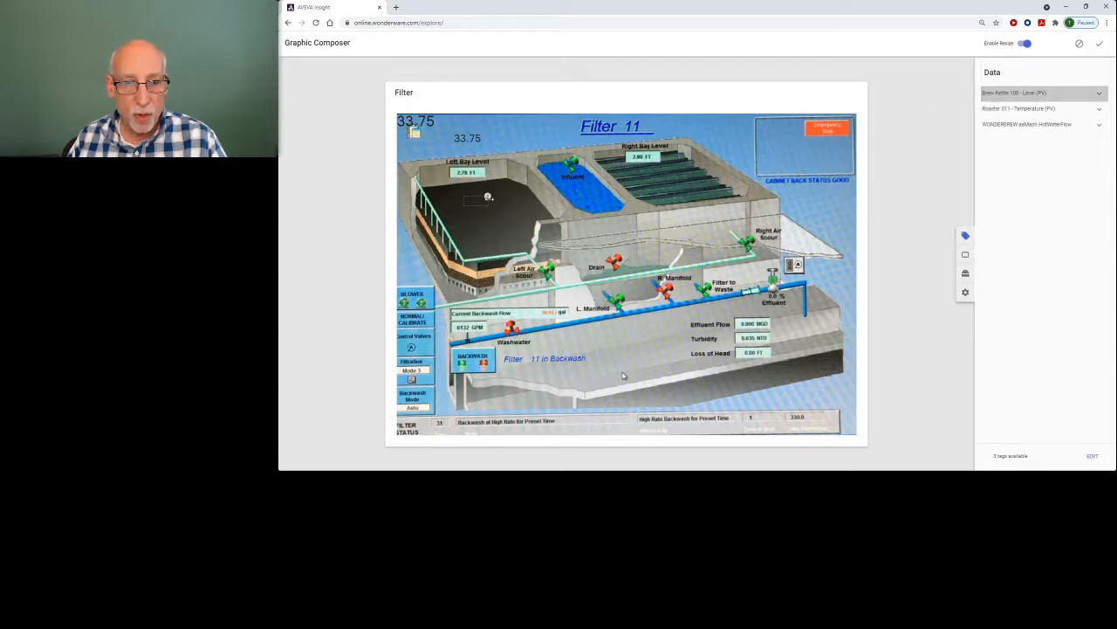
right_click(488, 200)
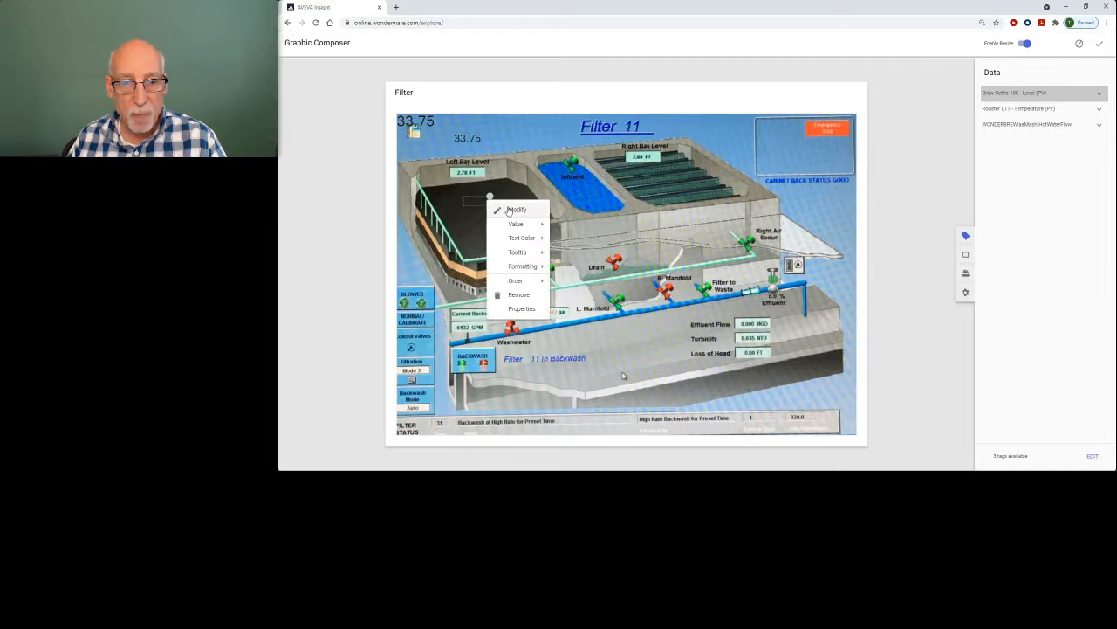
left_click(509, 210)
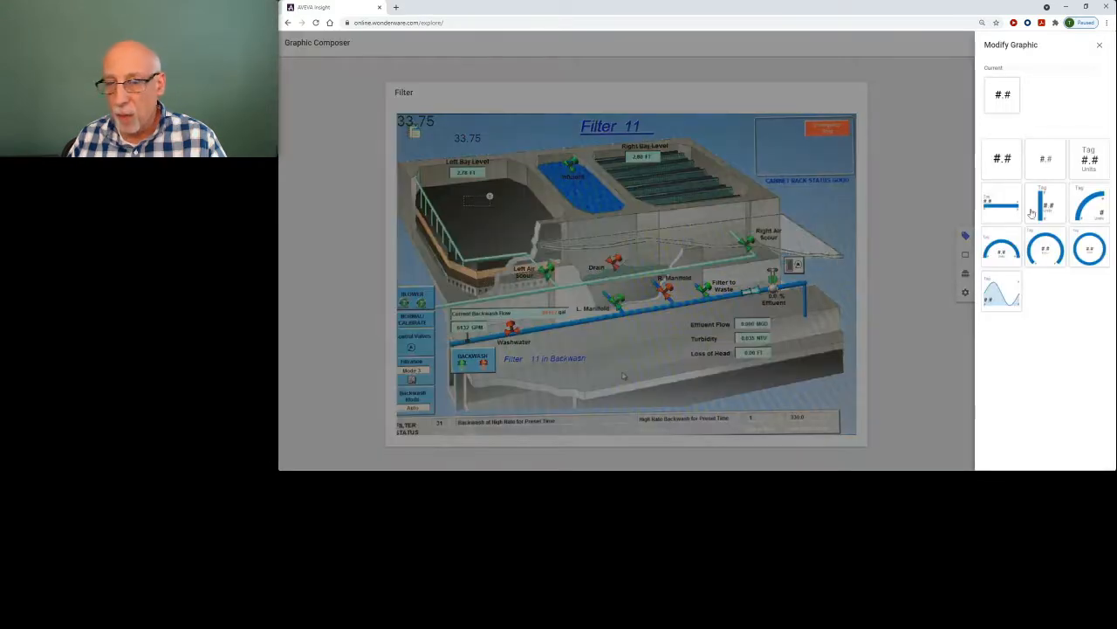
left_click(1035, 210)
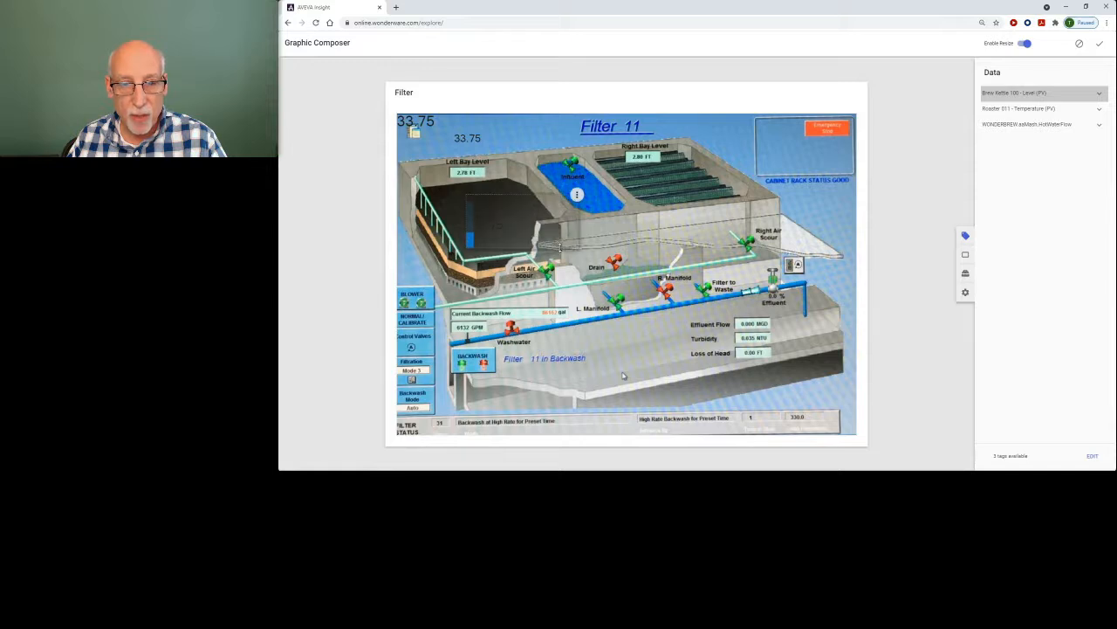
Set the left bay level bar's color and text color to White, and adjust its position and size within the bay
left_click(577, 194)
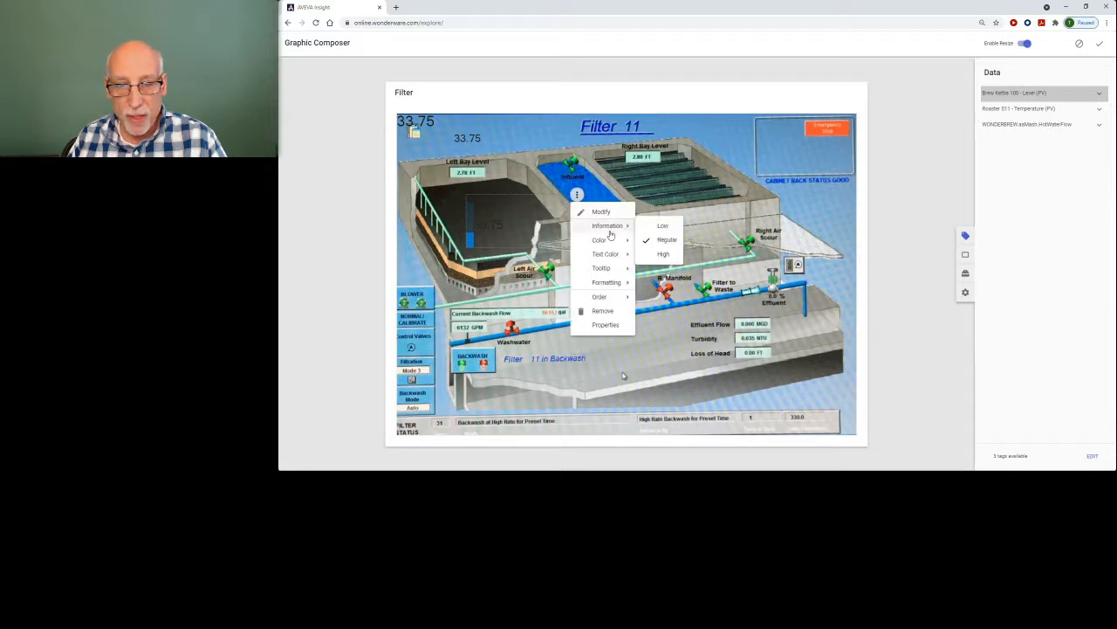
mouse_move(606, 241)
left_click(705, 189)
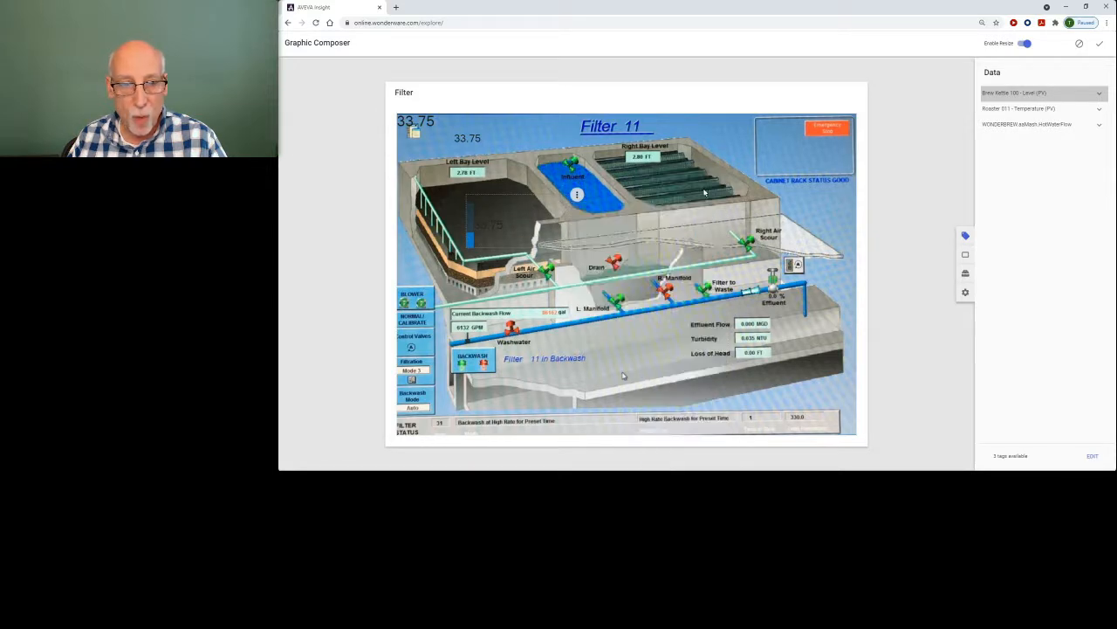
left_click(577, 196)
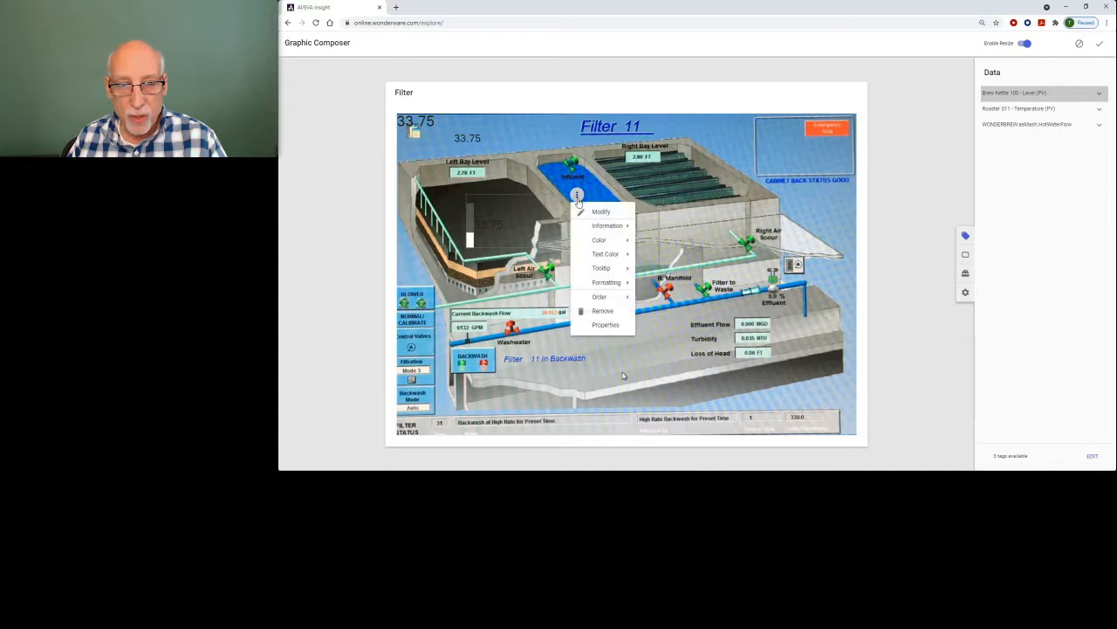
mouse_move(617, 258)
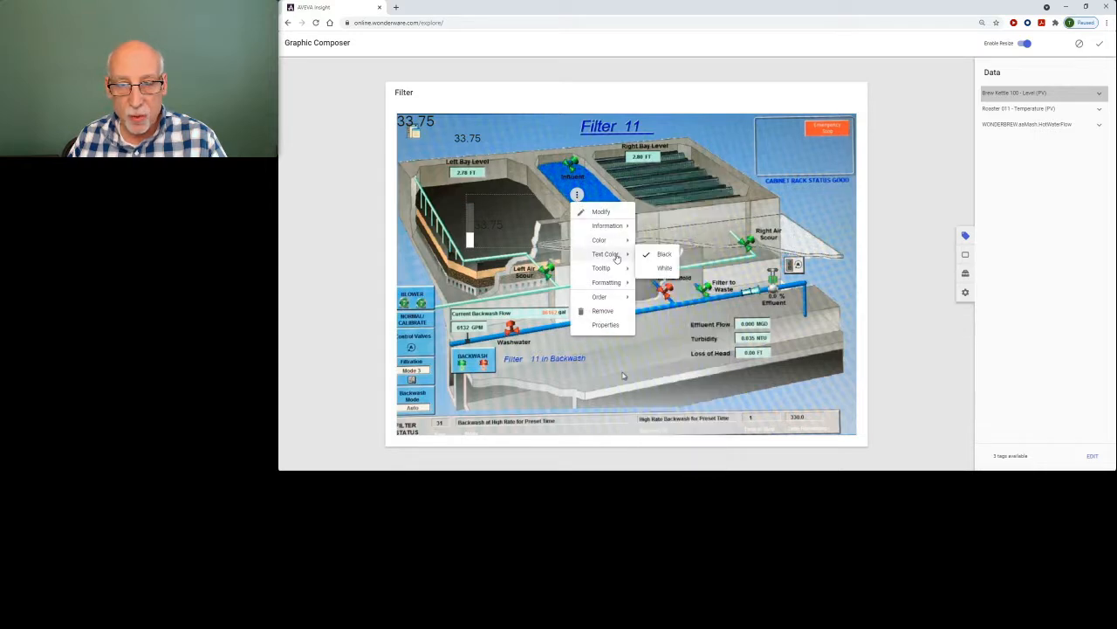
left_click(663, 268)
left_click_drag(512, 227, 508, 221)
left_click_drag(572, 240, 583, 247)
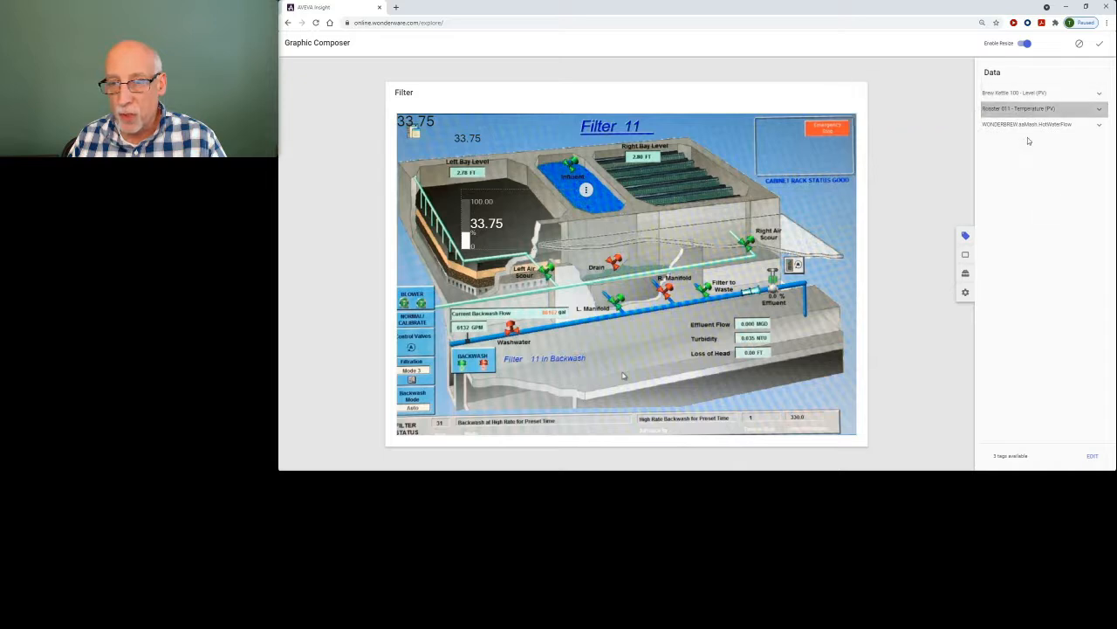
Place the Roaster 011 - Temperature (PV) tag below the blue pipe and change its graphic to a quarter-arc gauge
left_click_drag(1027, 109, 587, 337)
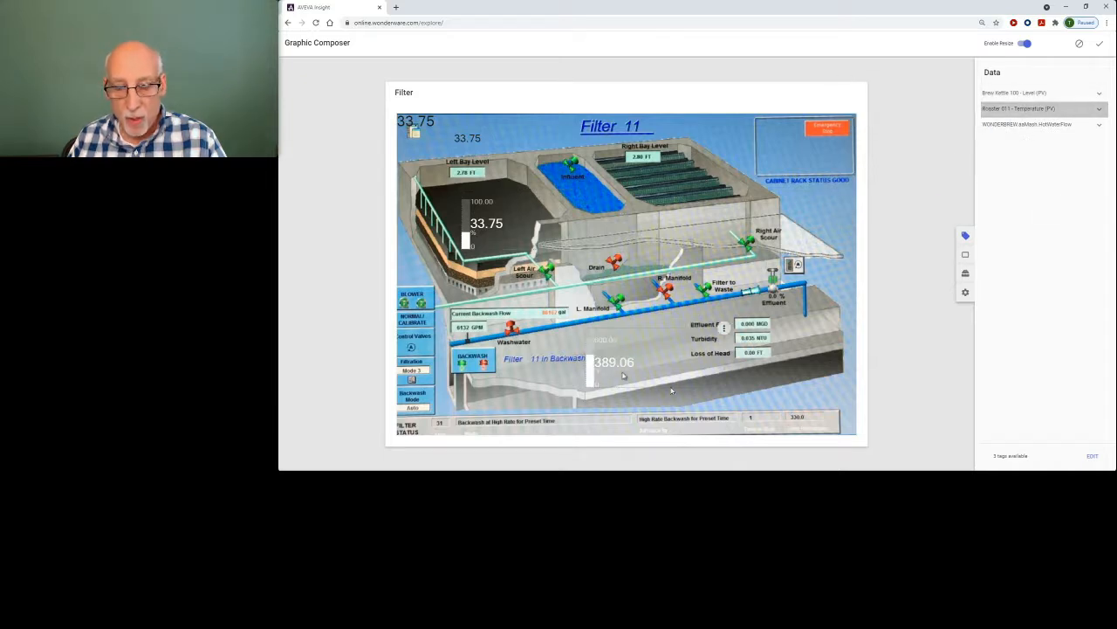
left_click(723, 328)
left_click(747, 345)
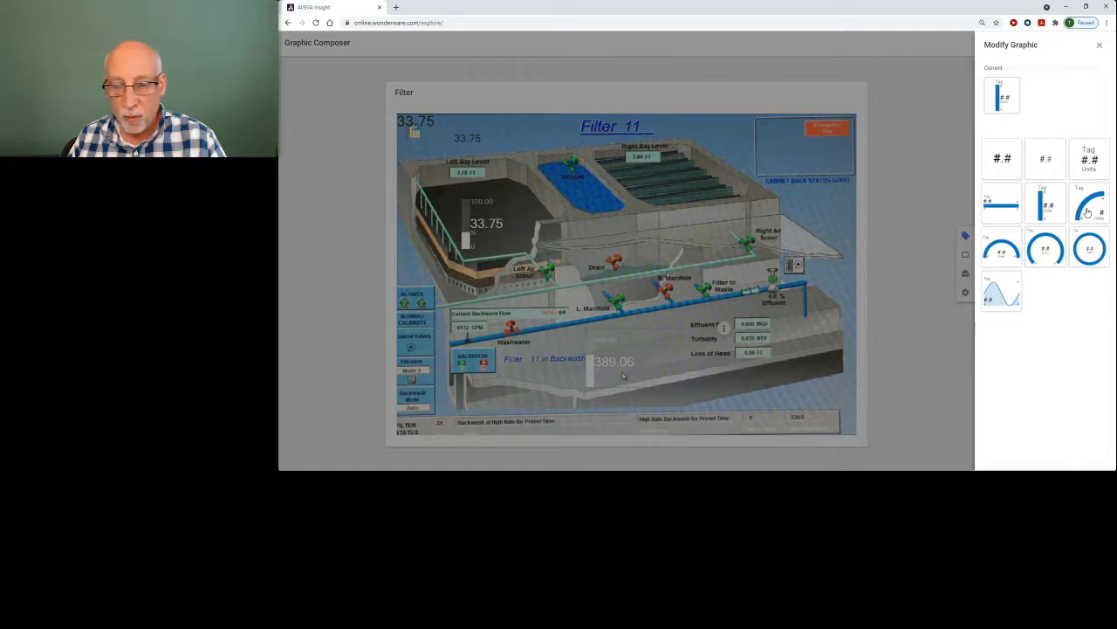
left_click(1089, 207)
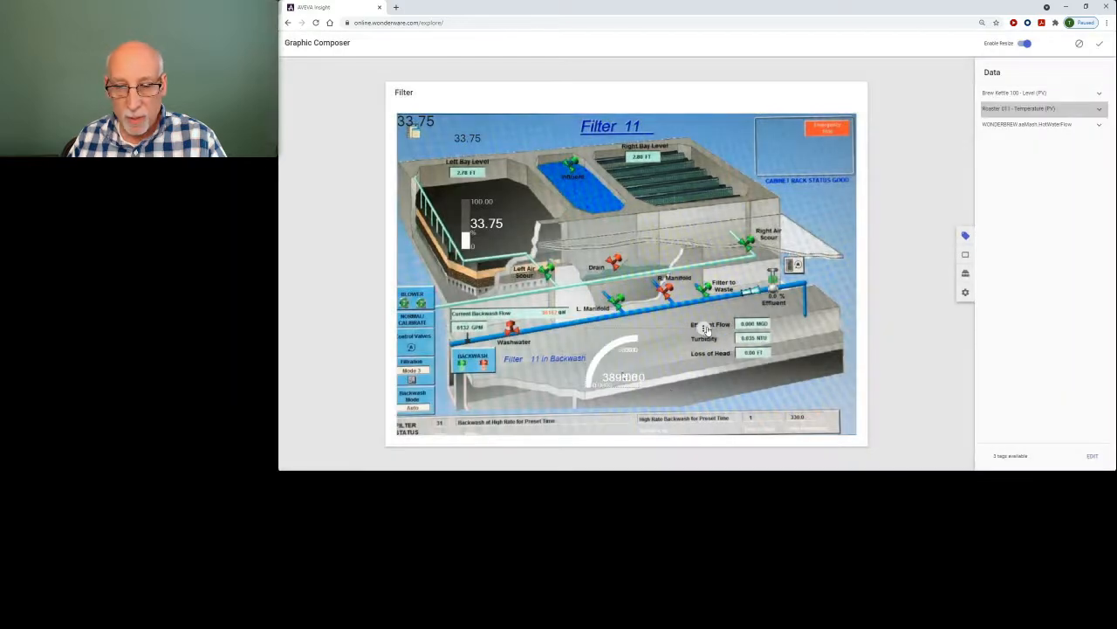
Set the roaster temperature gauge's color to Blue and shift the gauge slightly up and to the left
left_click(704, 329)
mouse_move(734, 374)
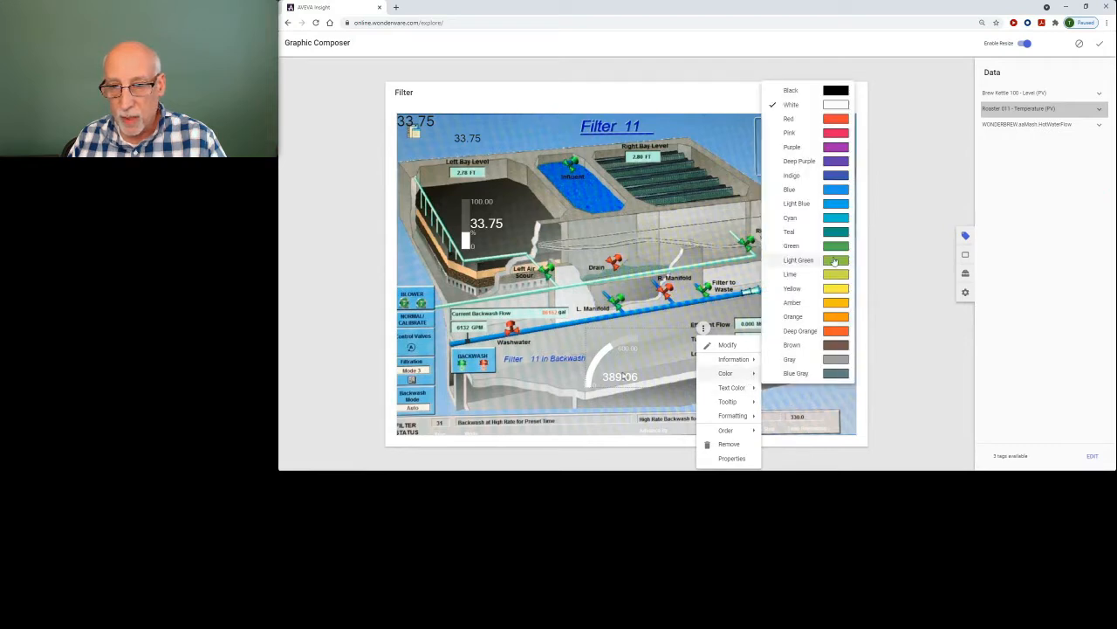
left_click(834, 193)
left_click_drag(615, 339, 608, 330)
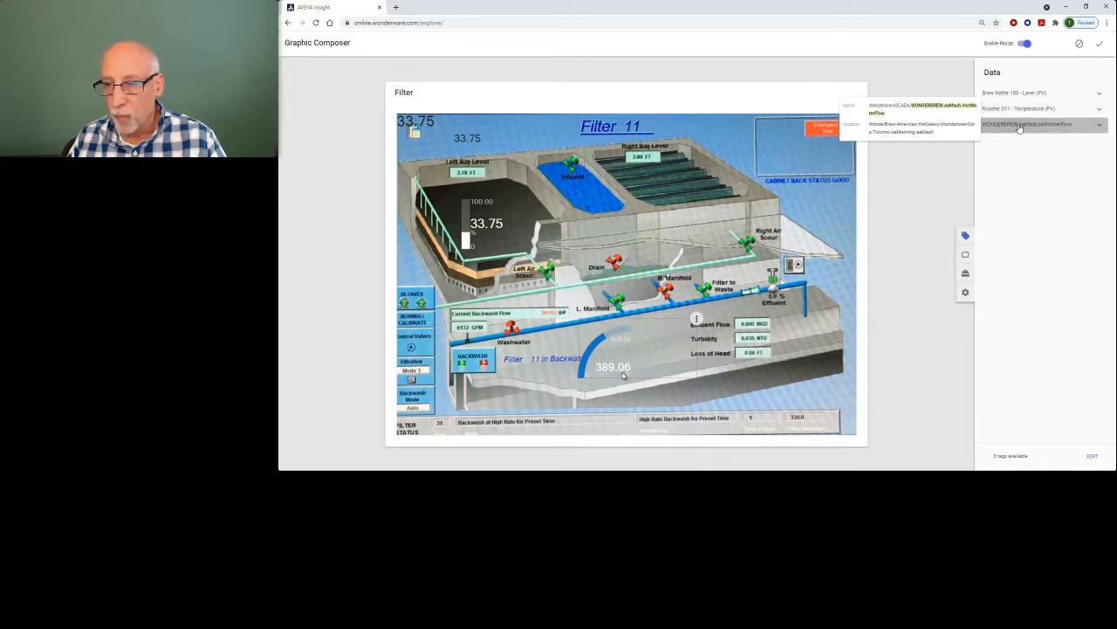
Place the WONDERBREW.asMash.HotWaterFlow tag beside the Emergency Stop sign and resize its gauge to fit the frame above Cabinet Back Status Good
left_click_drag(1018, 125, 797, 133)
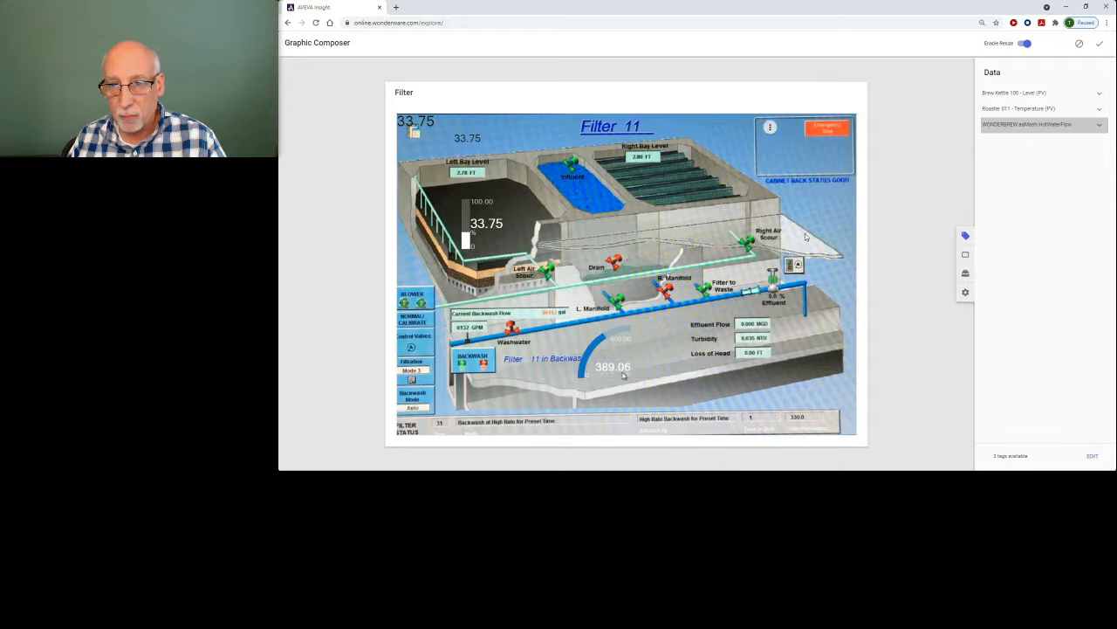
left_click_drag(746, 165, 750, 155)
left_click_drag(849, 176, 841, 176)
left_click_drag(732, 166, 746, 168)
left_click_drag(850, 173, 834, 166)
left_click_drag(759, 144, 780, 148)
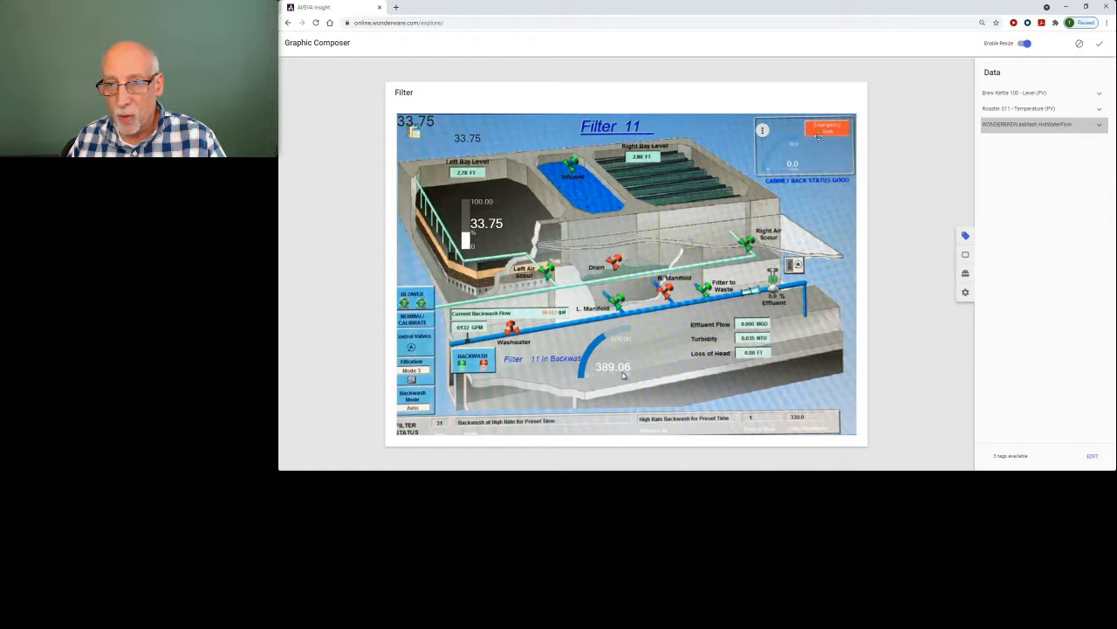
Set the hot water flow gauge's color to White
left_click(763, 131)
mouse_move(790, 176)
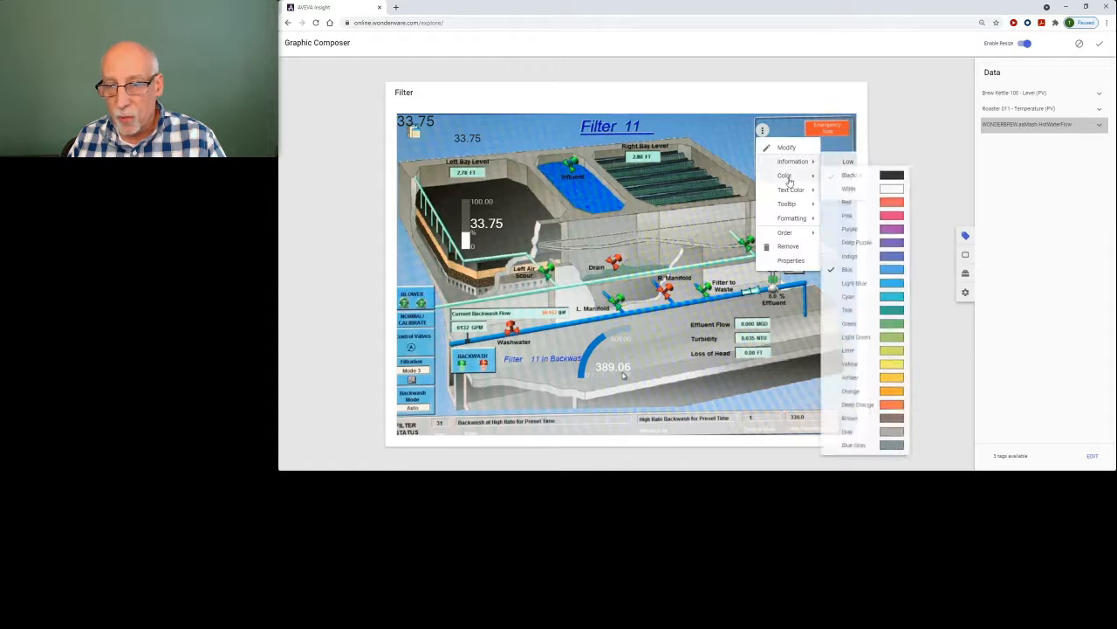
left_click(888, 190)
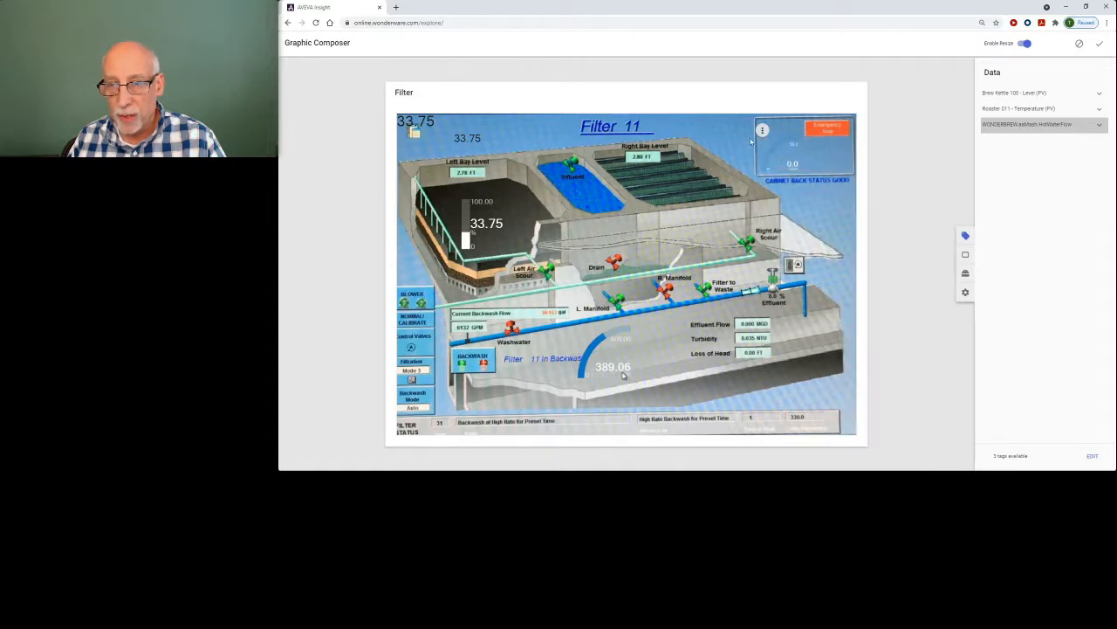
left_click(763, 131)
left_click(825, 162)
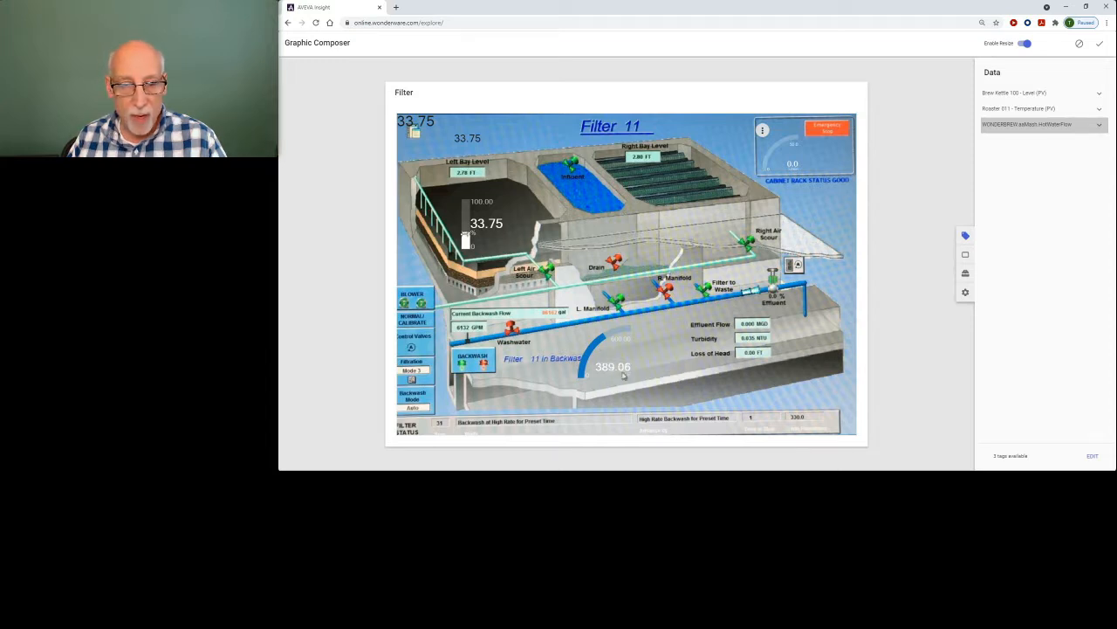
mouse_move(615, 369)
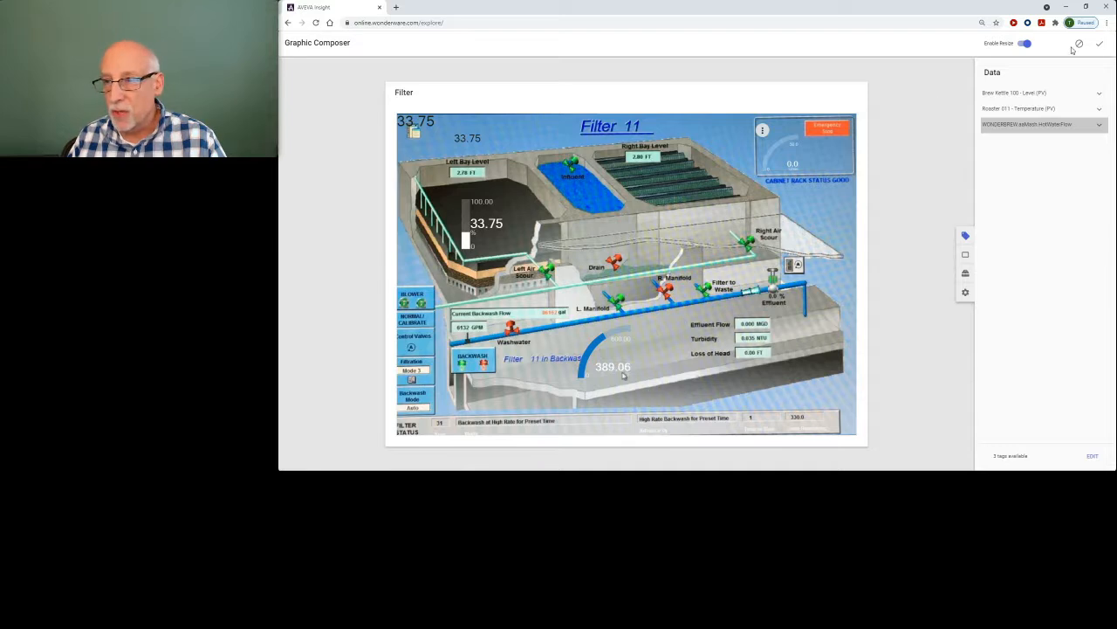
Finish composing and save the Filter graphic, keeping its name and the Graphics keyword
left_click(1097, 46)
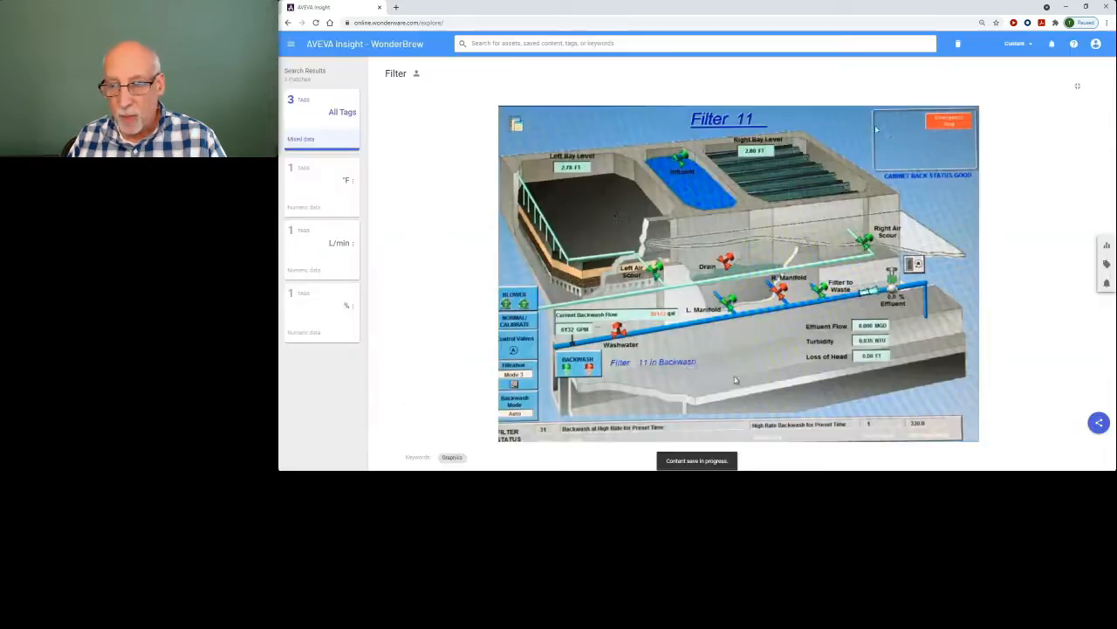
mouse_move(1098, 422)
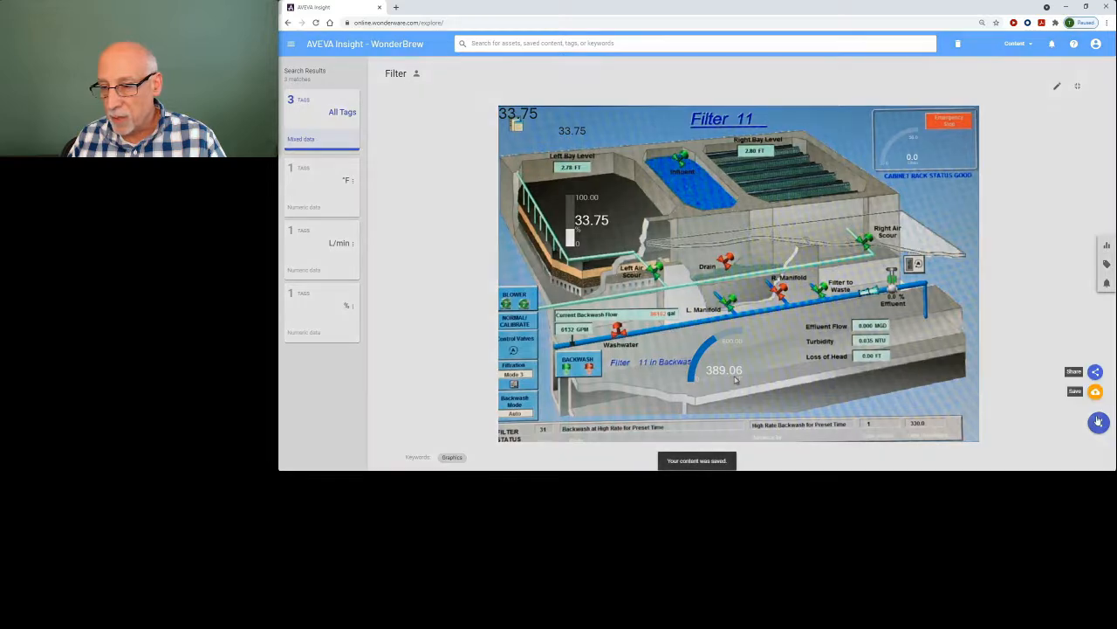
left_click(1095, 392)
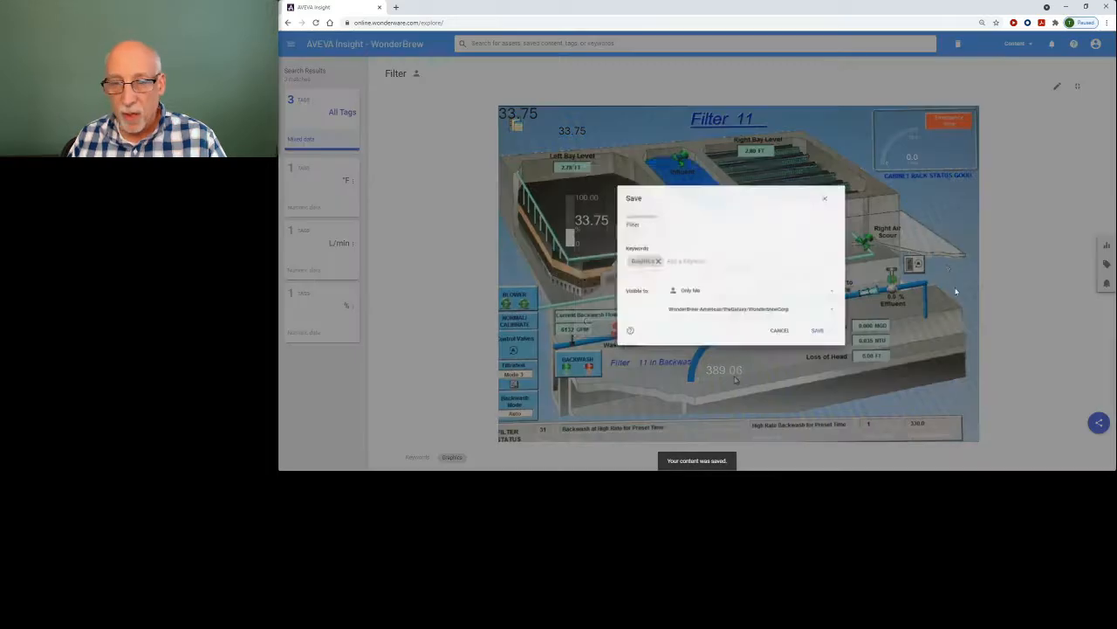
left_click(789, 321)
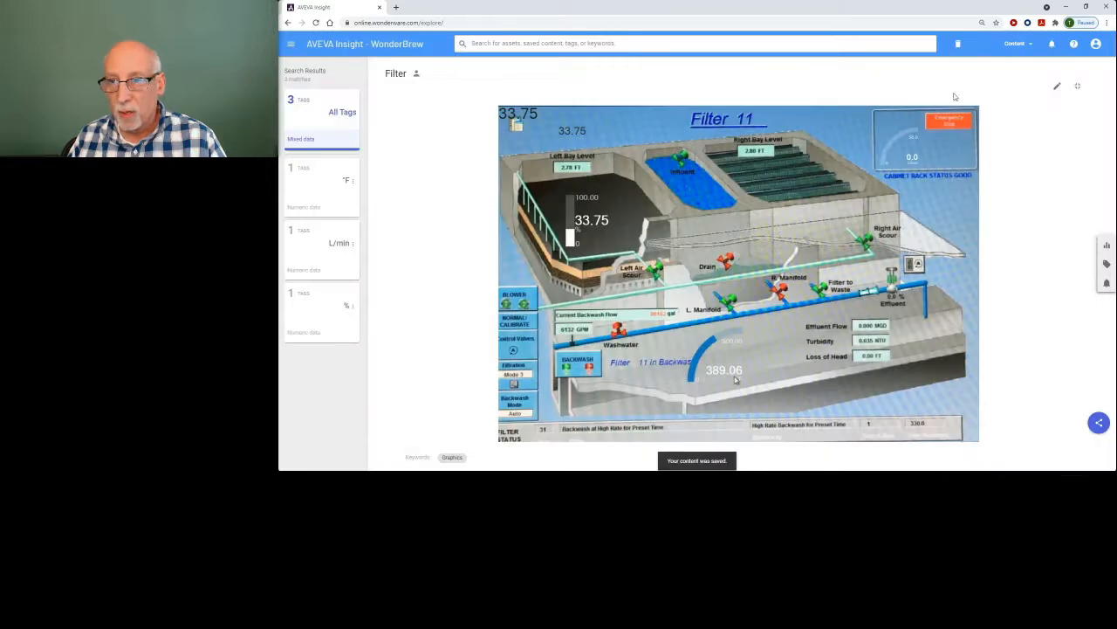
Clear the displayed content and reopen the saved Filter graphic to check its live tag values
left_click(957, 44)
left_click(1015, 44)
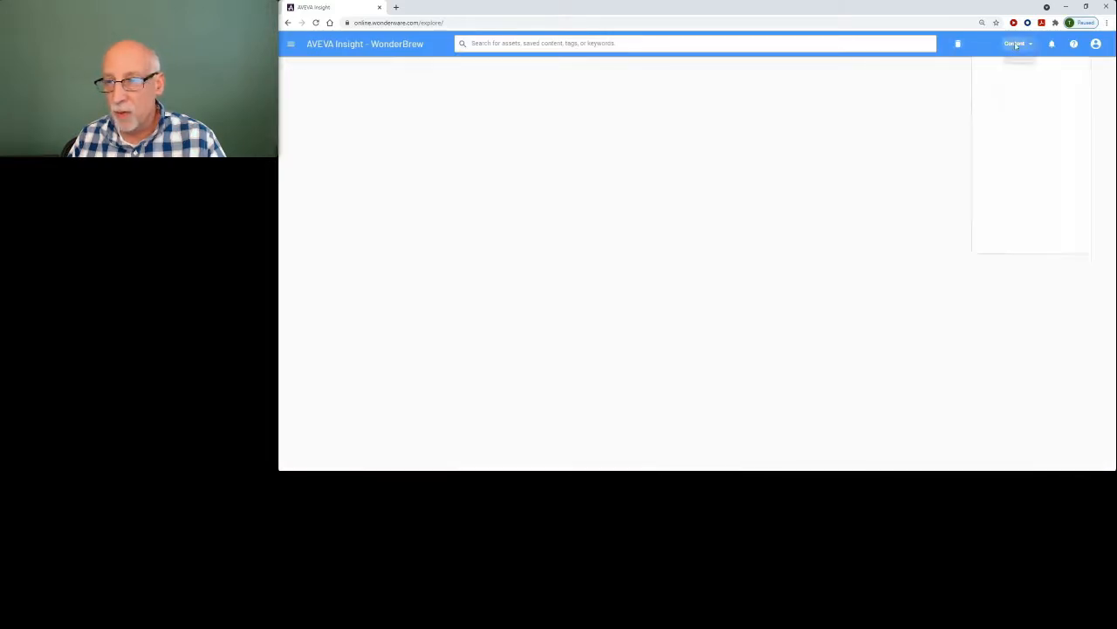
left_click(995, 67)
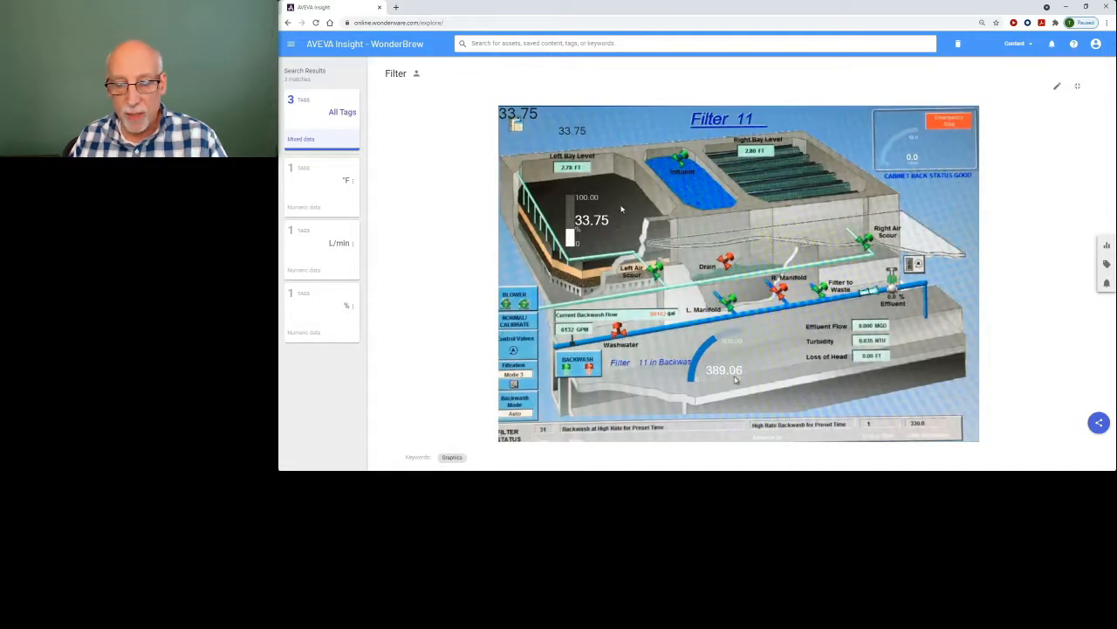
mouse_move(642, 236)
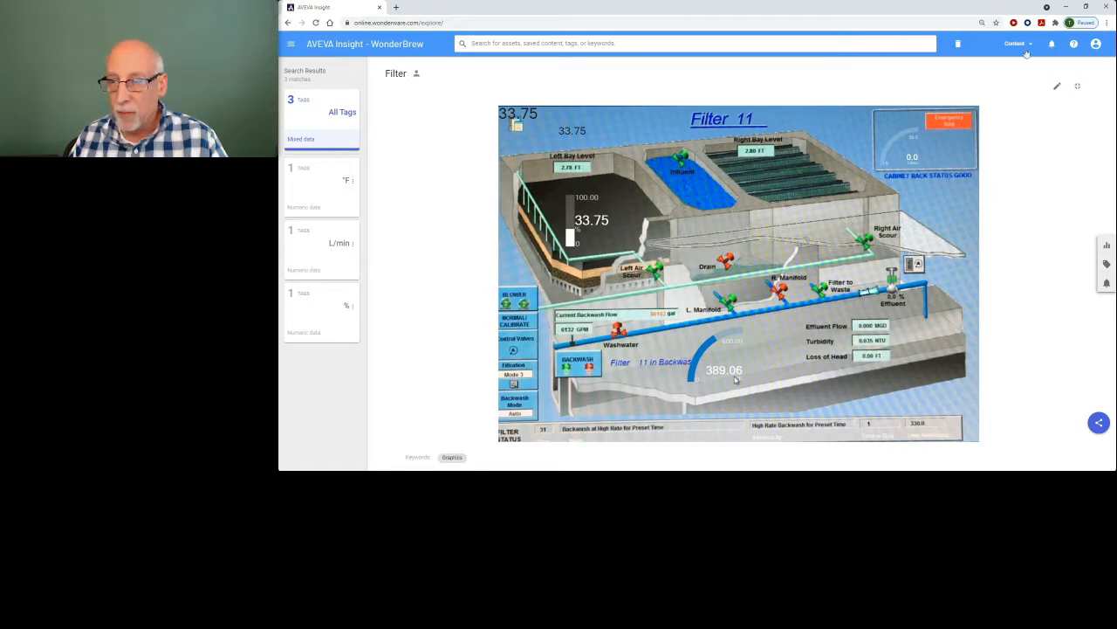
Switch to the Xperts PPT template in PowerPoint and start the slide show from the Common Graphics across Portfolio slide
left_click(1066, 9)
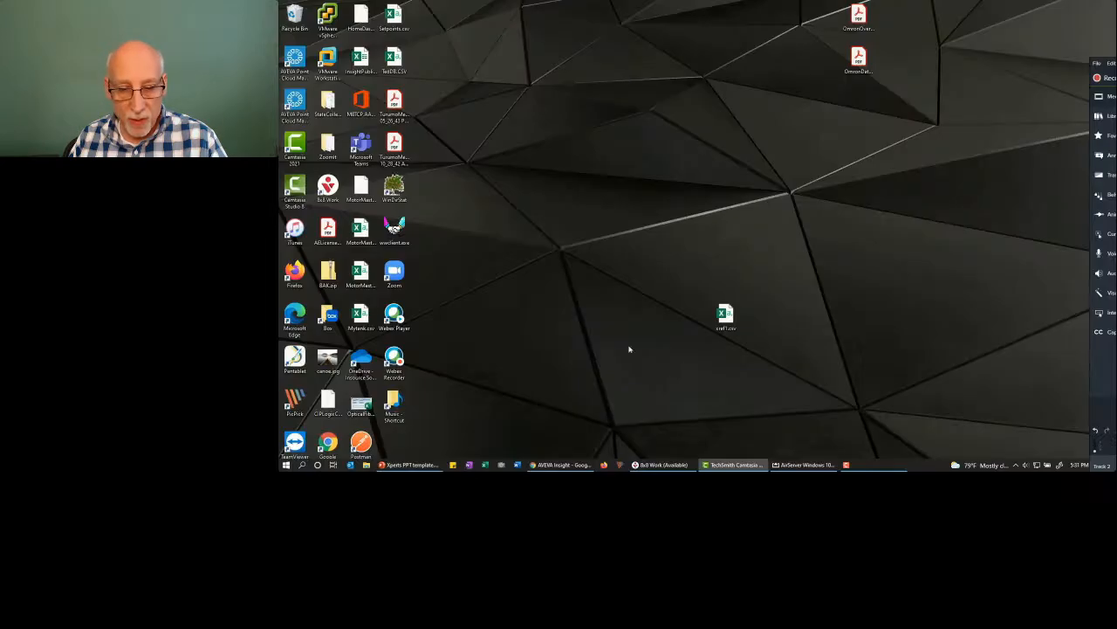
left_click(410, 464)
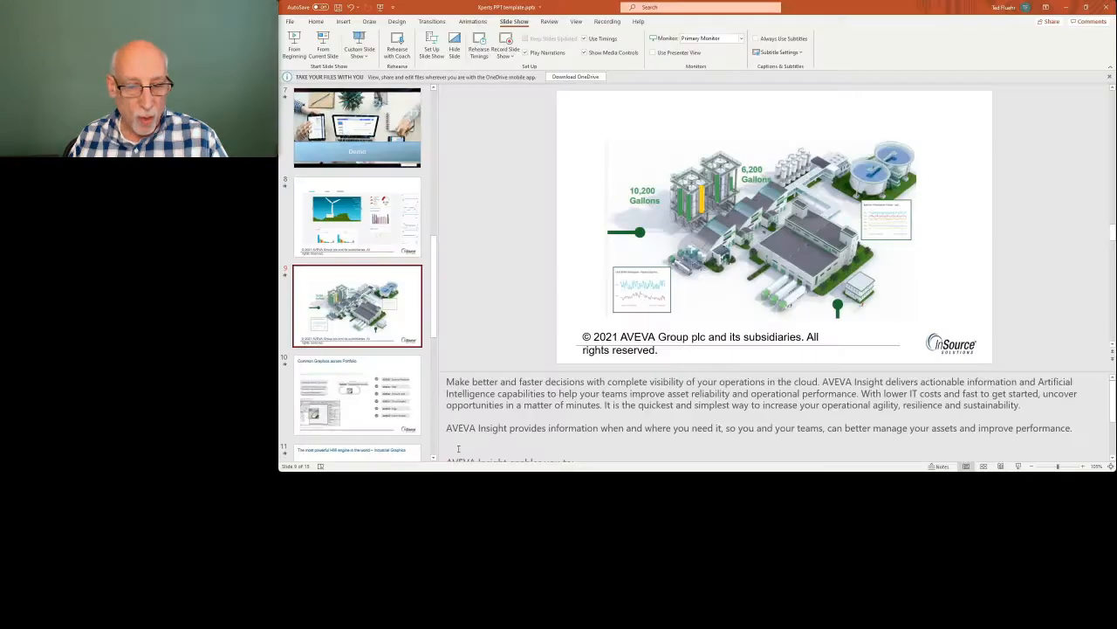
left_click(374, 358)
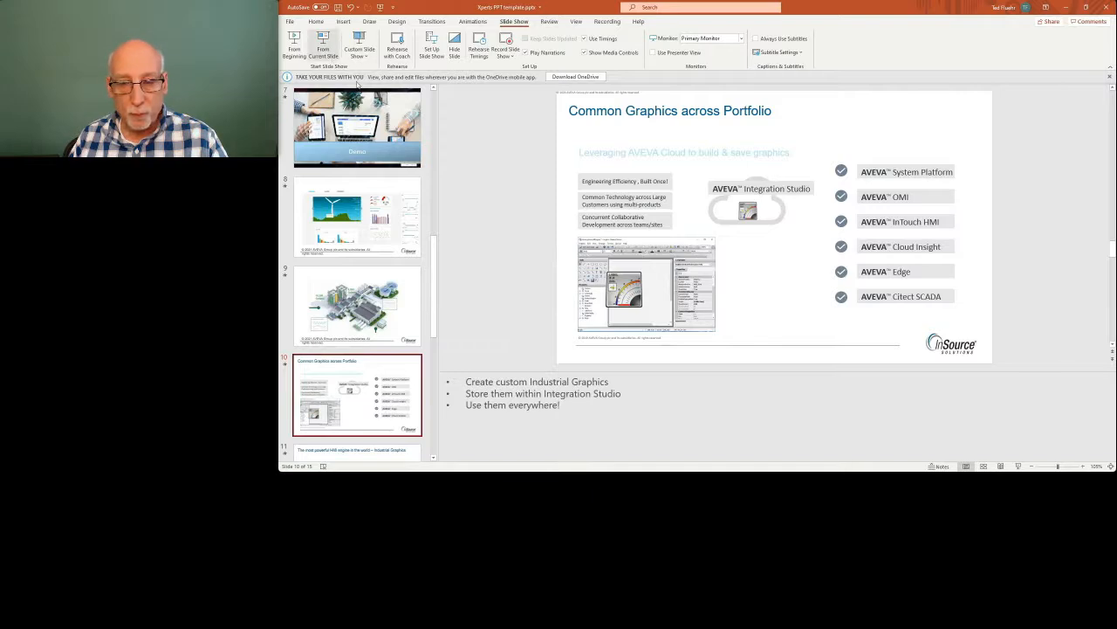
left_click(324, 48)
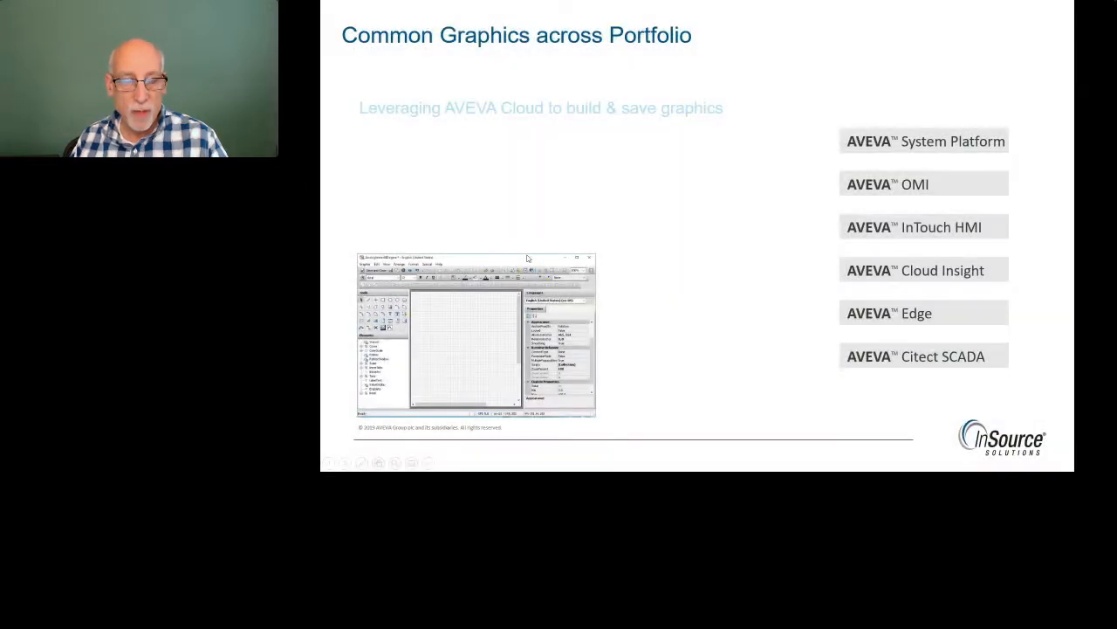